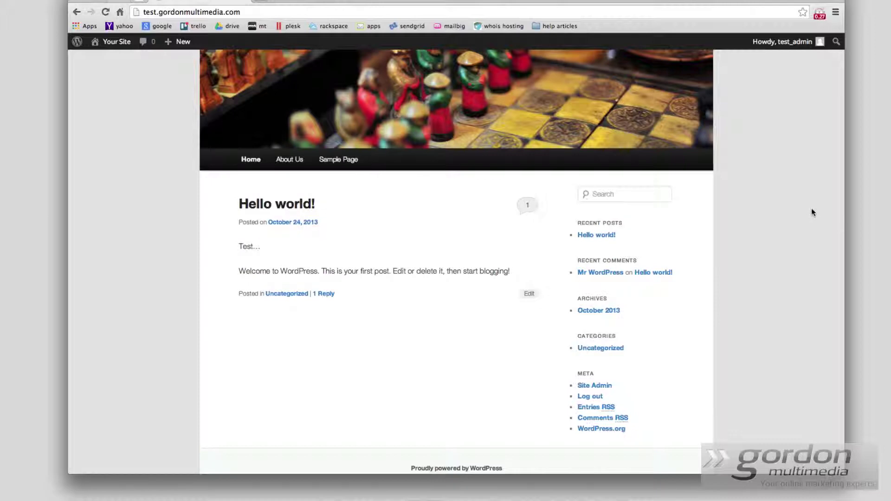
- Reload the site's home page and scroll through its posts
{"action": "scroll", "coordinate": [808, 212], "scroll_direction": "up", "scroll_amount": 3}
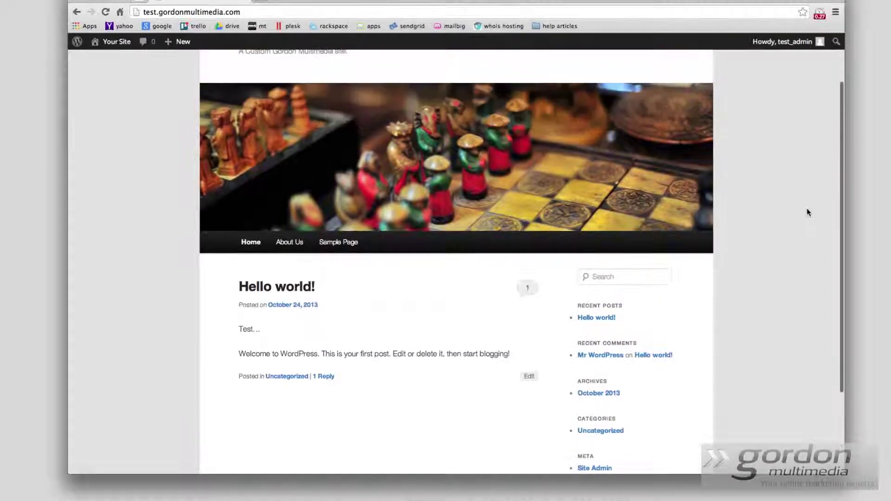
{"action": "scroll", "coordinate": [808, 212], "scroll_direction": "down", "scroll_amount": 3}
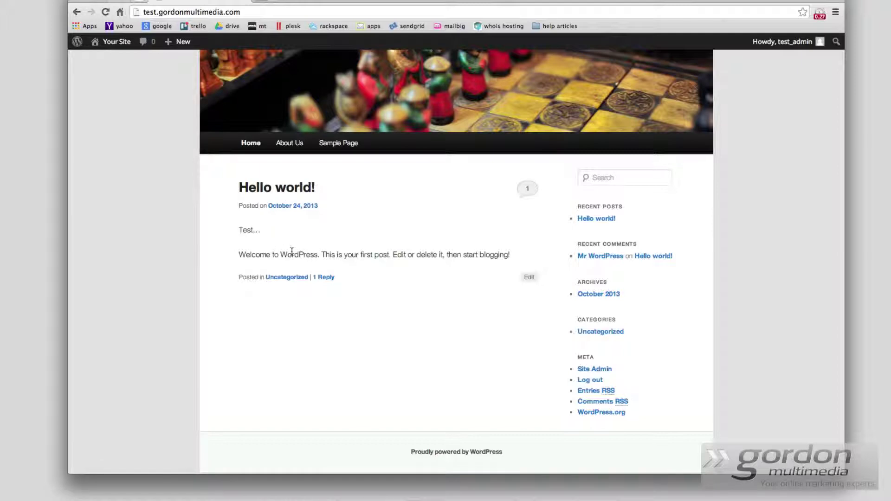
{"action": "scroll", "coordinate": [527, 264], "scroll_direction": "up", "scroll_amount": 3}
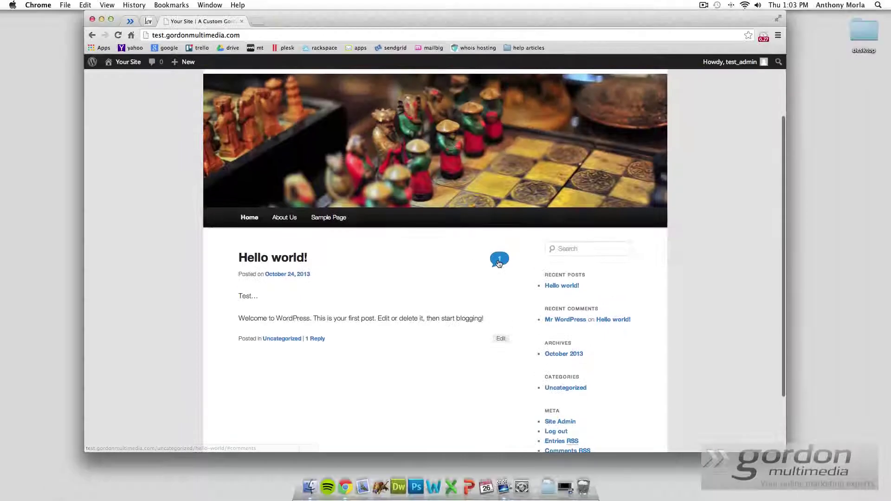
{"action": "left_click", "coordinate": [253, 221]}
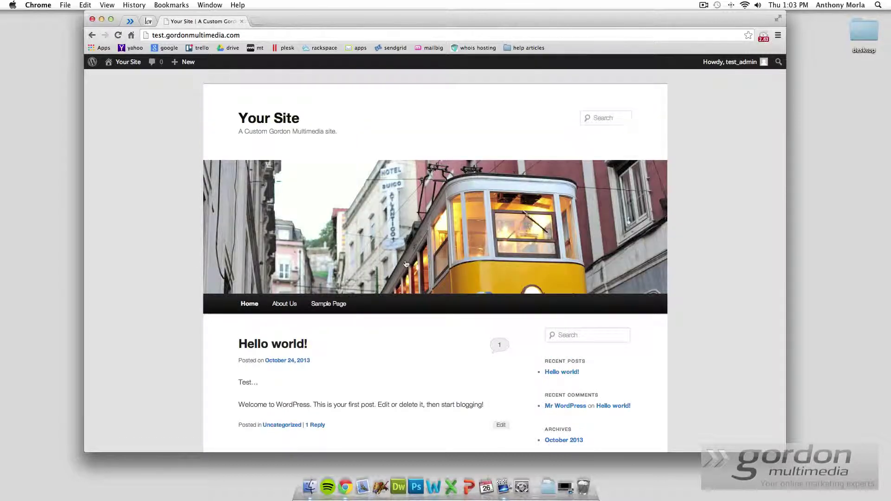
{"action": "scroll", "coordinate": [405, 264], "scroll_direction": "down", "scroll_amount": 5}
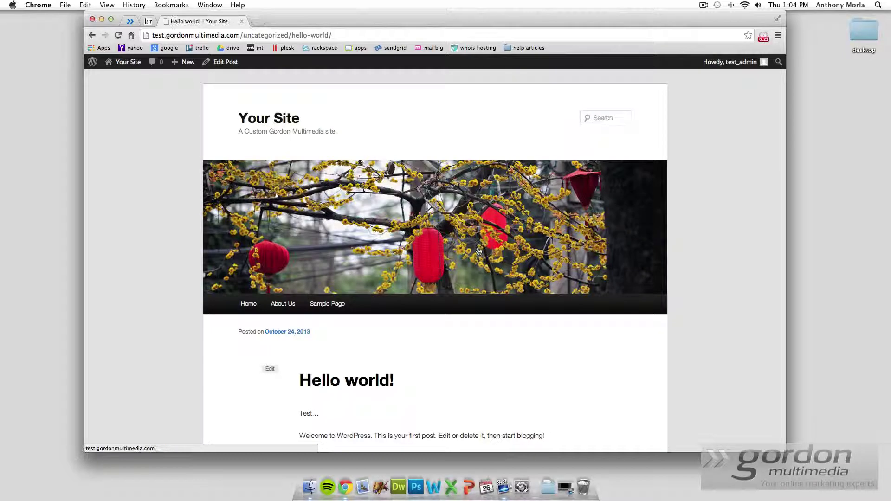
{"action": "scroll", "coordinate": [661, 266], "scroll_direction": "down", "scroll_amount": 5}
{"action": "scroll", "coordinate": [660, 268], "scroll_direction": "down", "scroll_amount": 3}
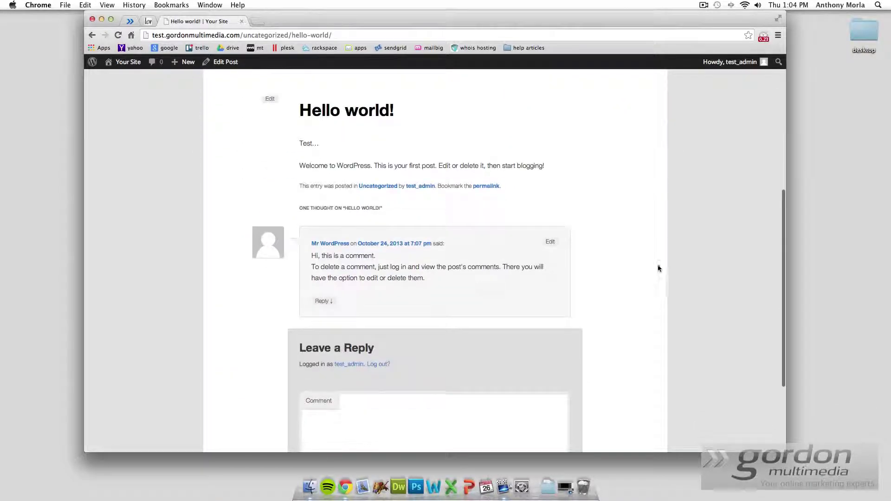
{"action": "scroll", "coordinate": [452, 252], "scroll_direction": "up", "scroll_amount": 2}
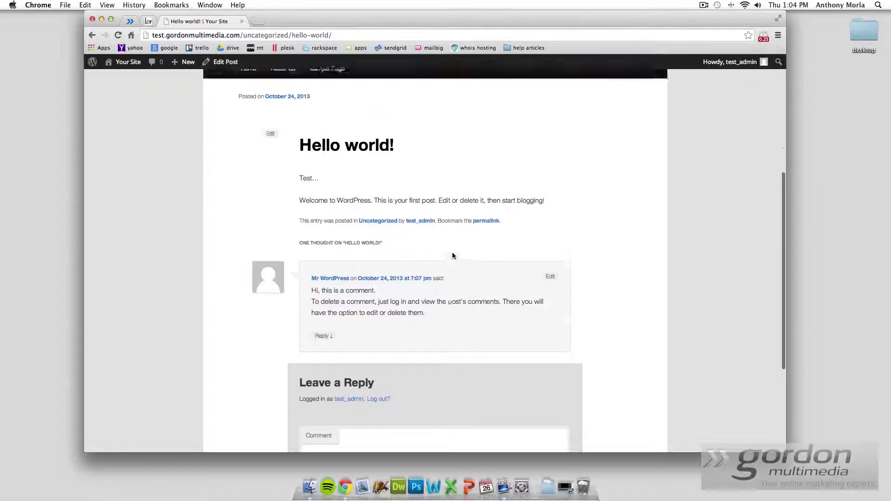
{"action": "scroll", "coordinate": [637, 258], "scroll_direction": "down", "scroll_amount": 4}
{"action": "scroll", "coordinate": [637, 257], "scroll_direction": "up", "scroll_amount": 4}
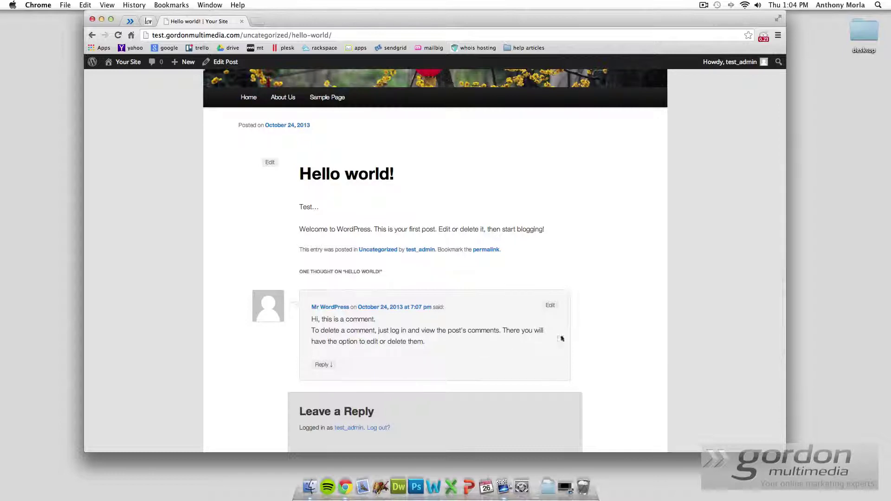
{"action": "scroll", "coordinate": [598, 290], "scroll_direction": "up", "scroll_amount": 2}
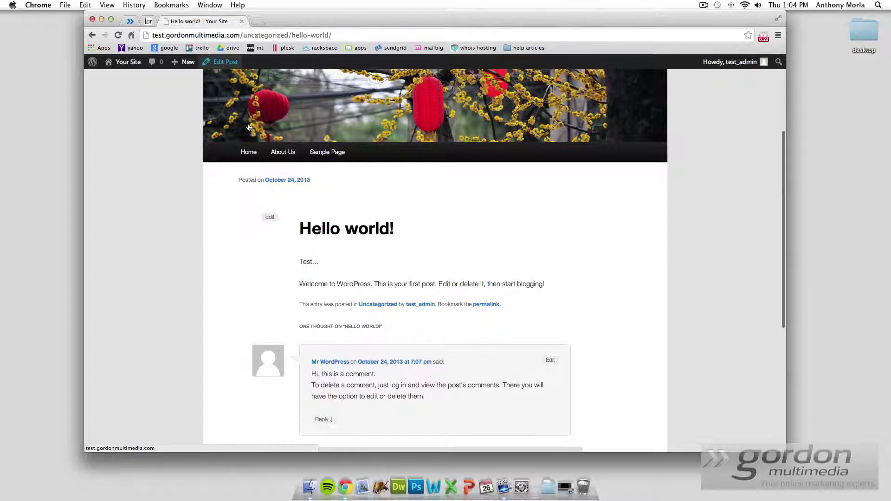
- Return to the home page and open the Hello world! post's own page
{"action": "left_click", "coordinate": [249, 151]}
{"action": "scroll", "coordinate": [316, 255], "scroll_direction": "down", "scroll_amount": 5}
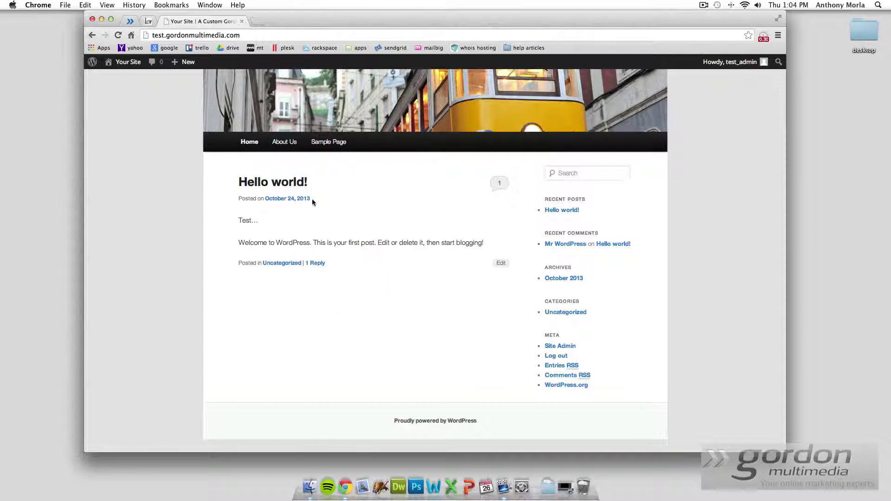
{"action": "left_click", "coordinate": [271, 182]}
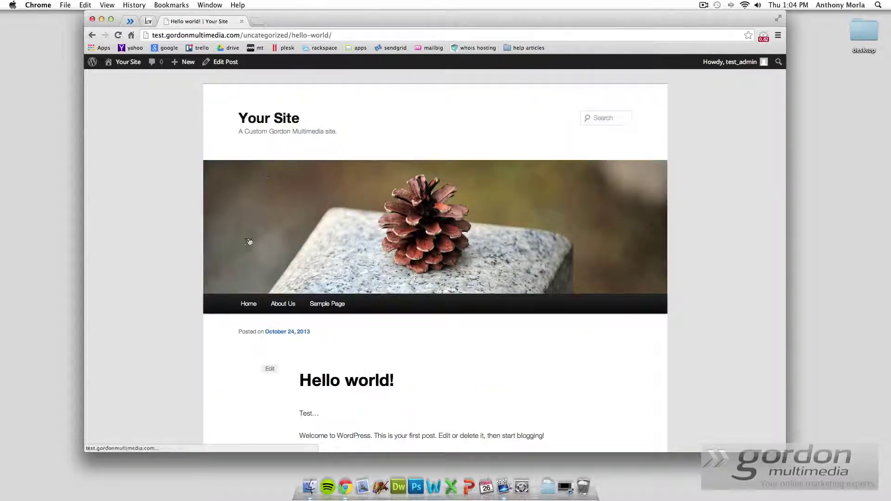
{"action": "scroll", "coordinate": [399, 314], "scroll_direction": "down", "scroll_amount": 5}
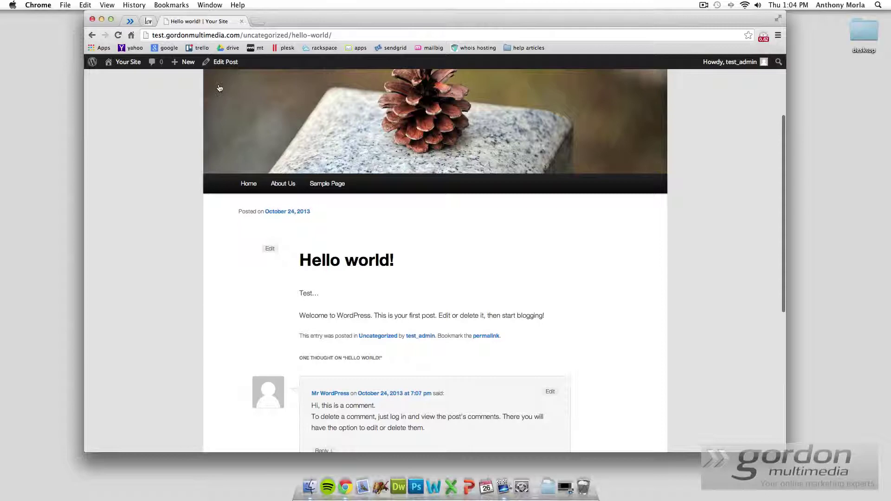
- Add 123 after 'Test…' in the Hello world! post body and update the post
{"action": "left_click", "coordinate": [225, 61]}
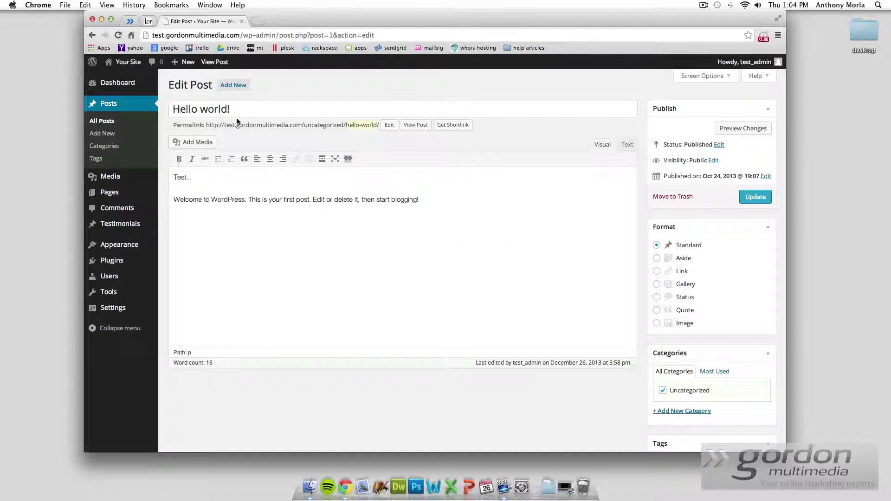
{"action": "left_click_drag", "start_coordinate": [468, 212], "coordinate": [157, 167]}
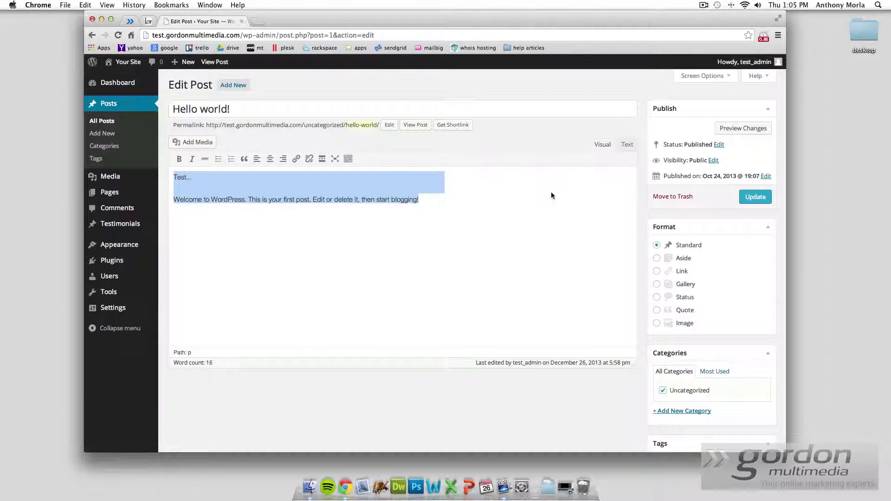
{"action": "left_click", "coordinate": [185, 186]}
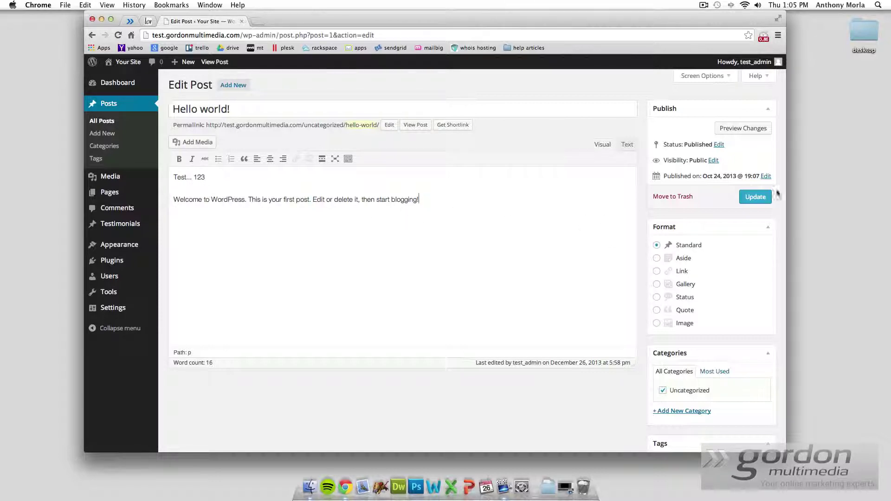
{"action": "left_click", "coordinate": [756, 197]}
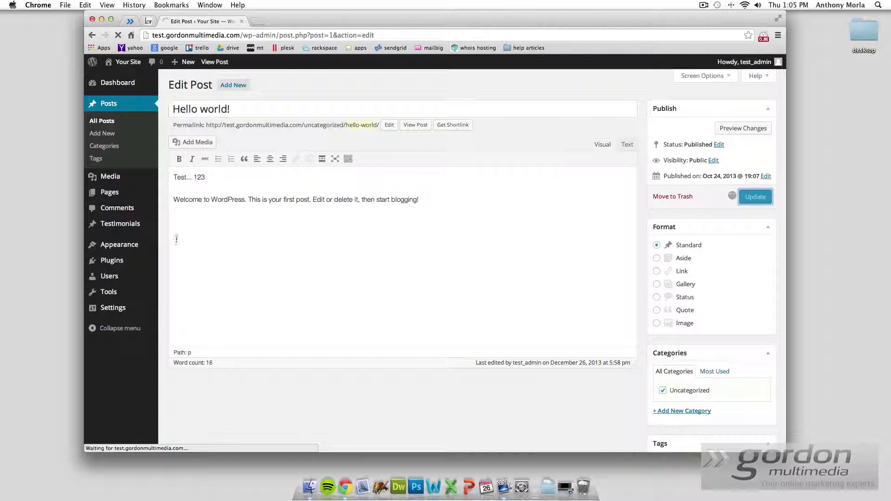
- View the updated post on the site, then go to the admin Dashboard
{"action": "left_click", "coordinate": [214, 62]}
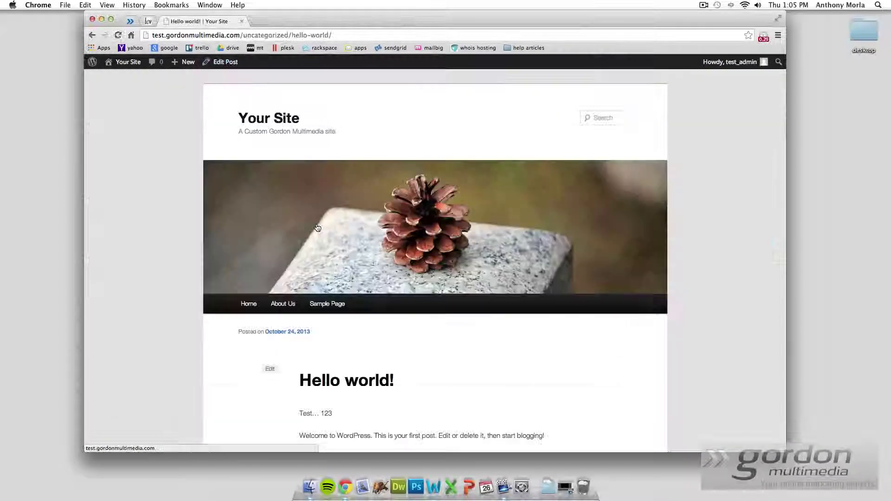
{"action": "scroll", "coordinate": [573, 298], "scroll_direction": "down", "scroll_amount": 5}
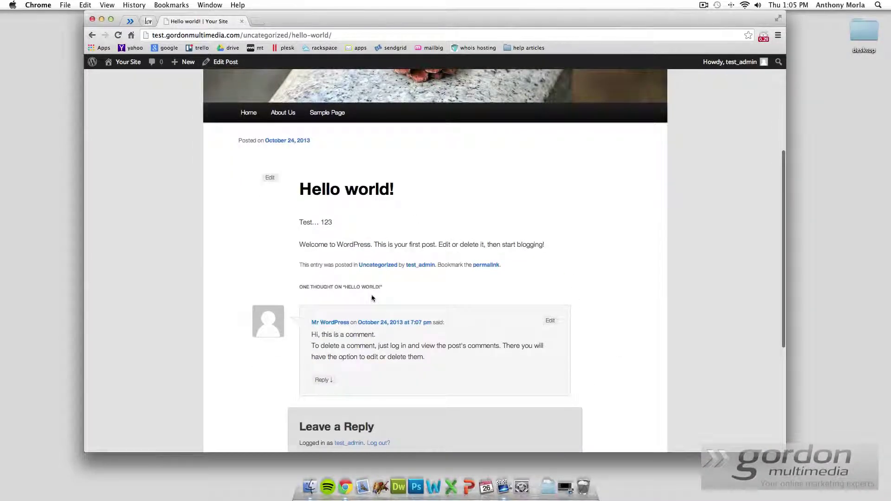
{"action": "scroll", "coordinate": [371, 298], "scroll_direction": "up", "scroll_amount": 2}
{"action": "left_click", "coordinate": [244, 180]}
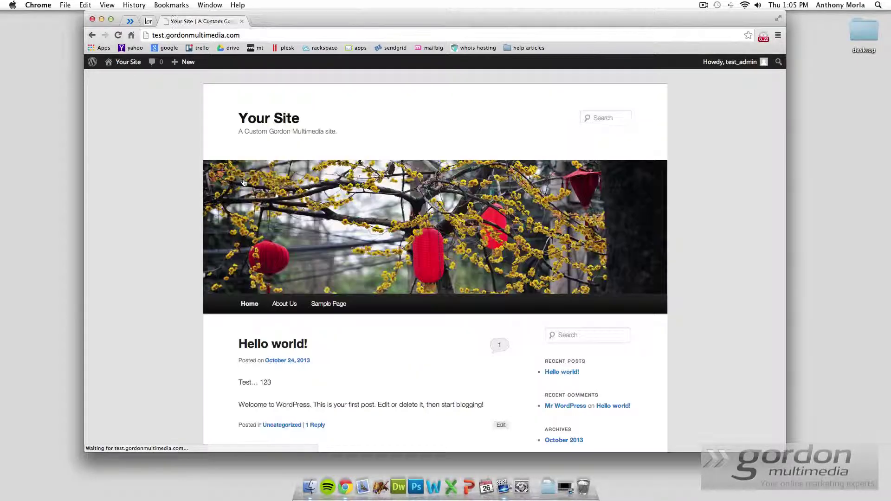
{"action": "scroll", "coordinate": [583, 282], "scroll_direction": "down", "scroll_amount": 3}
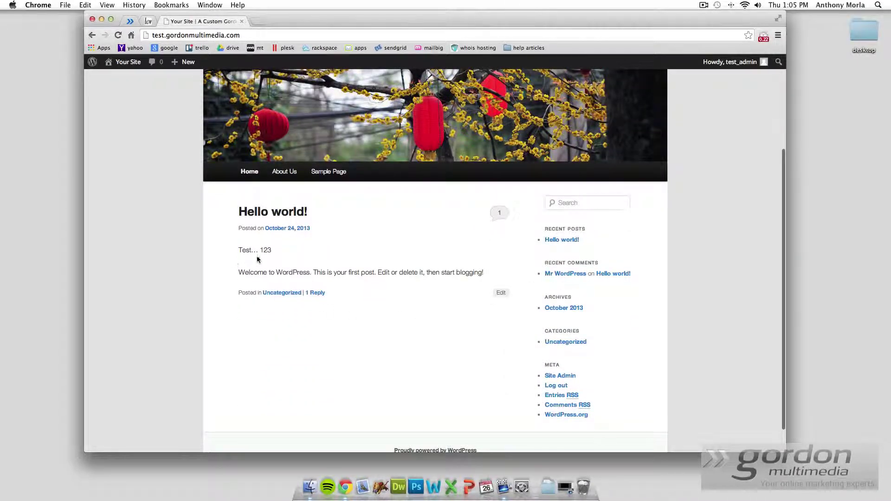
{"action": "left_click_drag", "start_coordinate": [271, 251], "coordinate": [258, 251]}
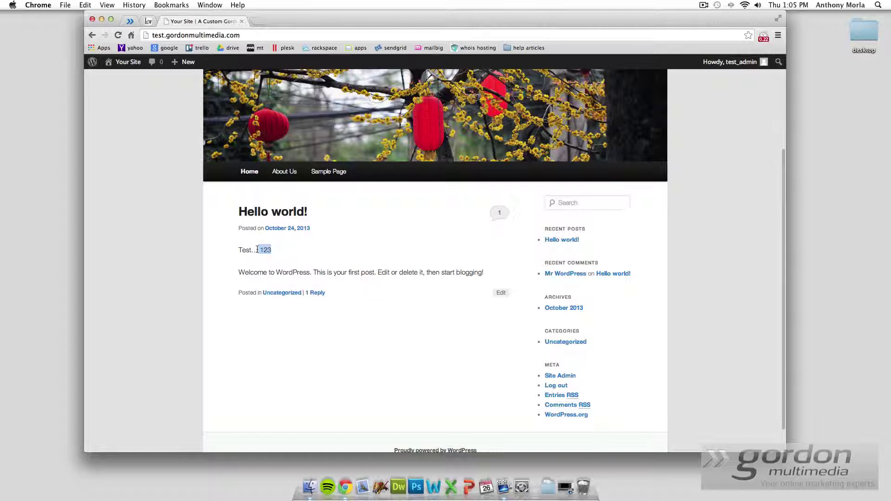
{"action": "left_click", "coordinate": [303, 263]}
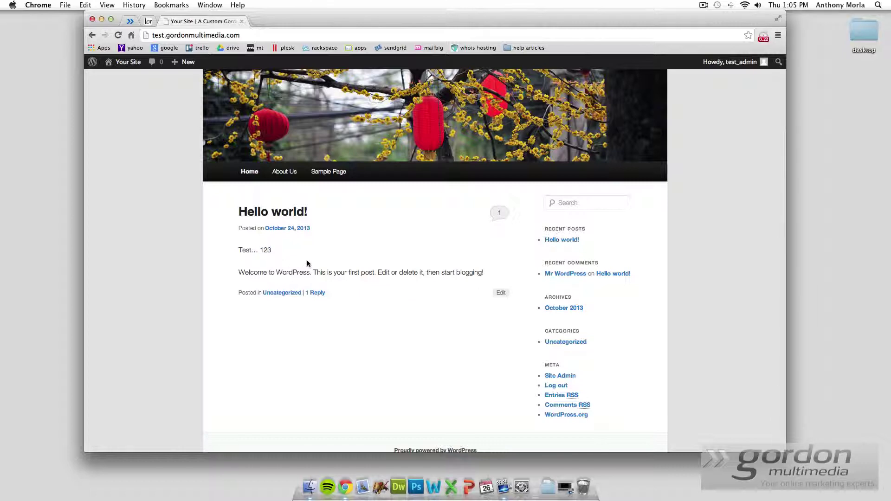
{"action": "scroll", "coordinate": [307, 263], "scroll_direction": "up", "scroll_amount": 5}
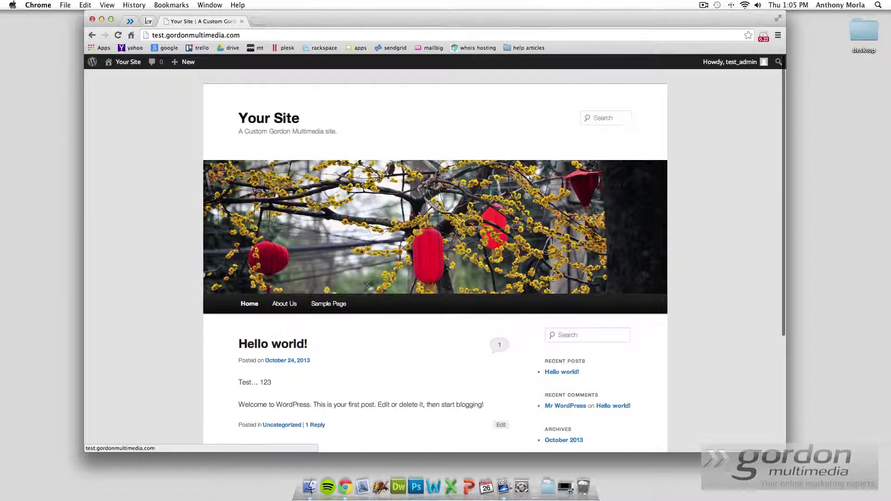
{"action": "left_click", "coordinate": [126, 66]}
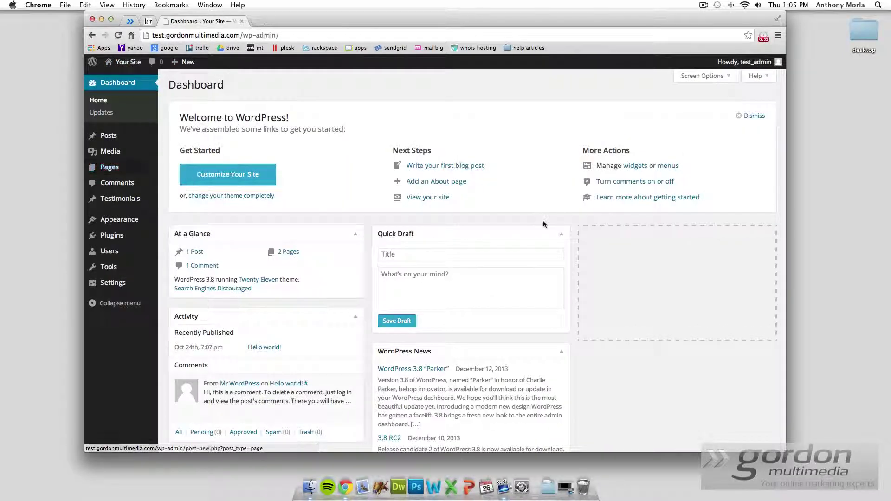
- Start a new post from the Posts screen and title it 'Any Old Title'
{"action": "left_click", "coordinate": [108, 136]}
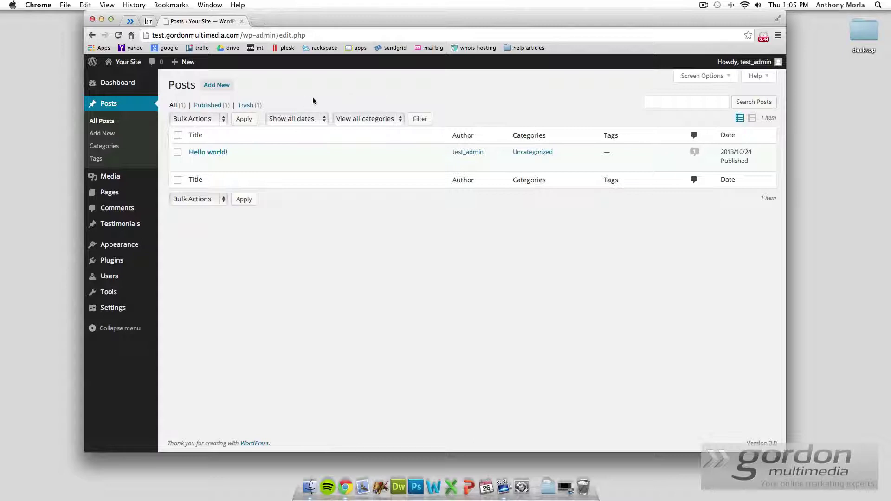
{"action": "left_click", "coordinate": [218, 154]}
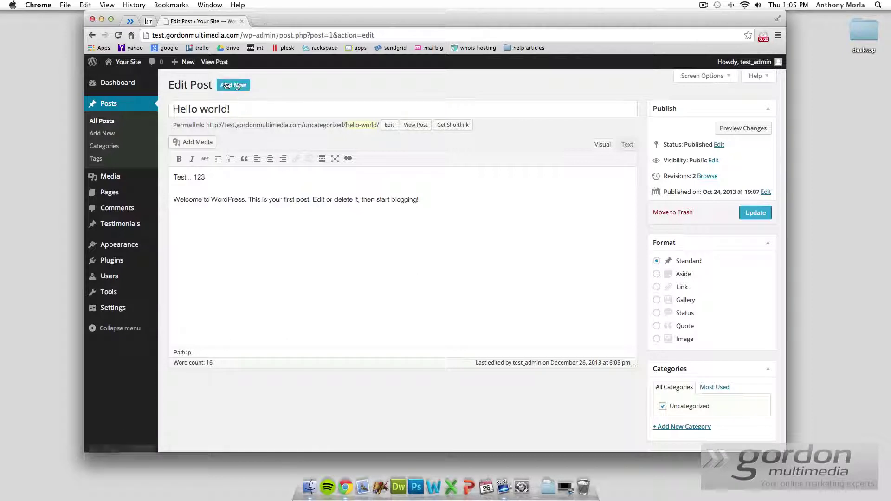
{"action": "left_click", "coordinate": [101, 134]}
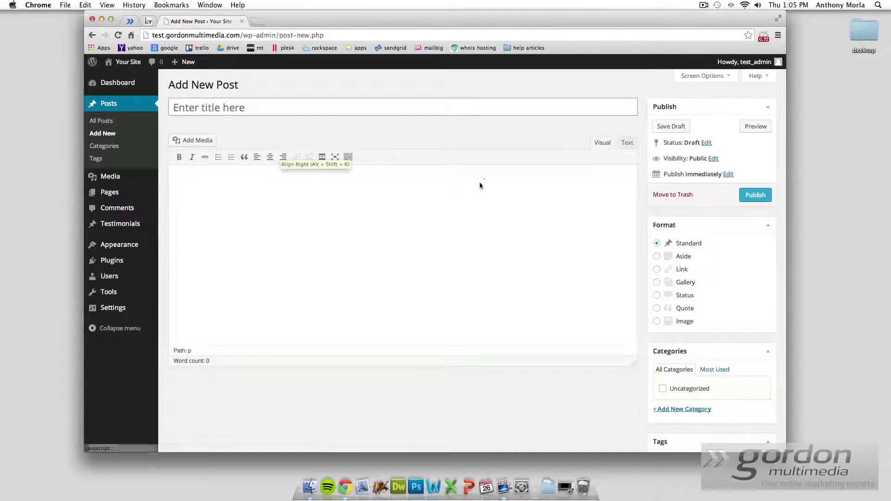
{"action": "left_click", "coordinate": [353, 107]}
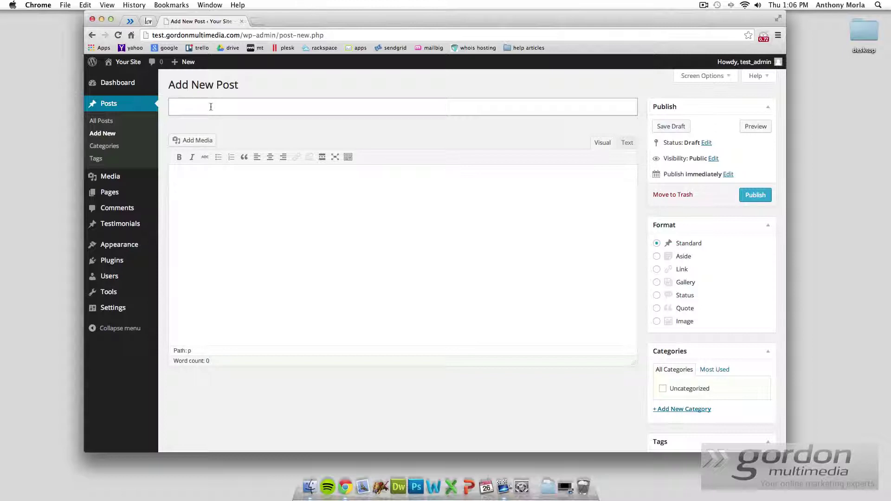
{"action": "left_click", "coordinate": [208, 198]}
{"action": "left_click", "coordinate": [267, 111]}
{"action": "type", "text": "Any Old Title"}
- Paste the Lorem Ipsum paragraphs copied from lipsum.com into the post body and publish it
{"action": "left_click", "coordinate": [404, 265]}
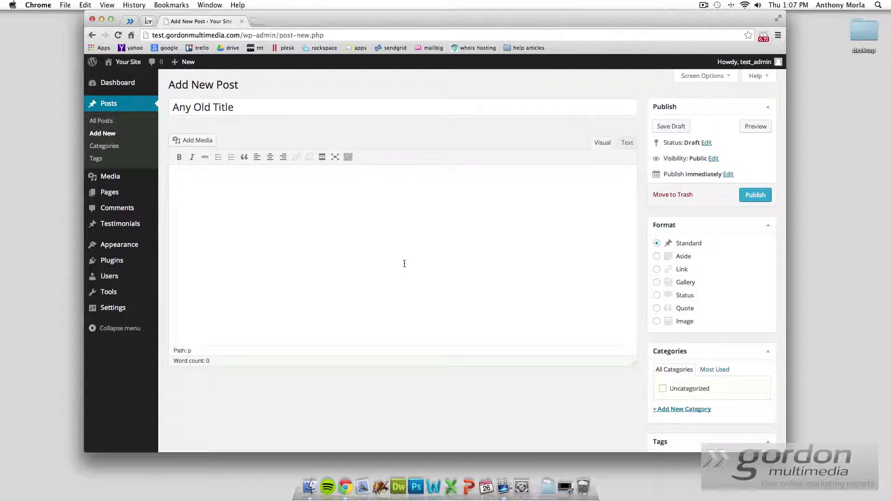
{"action": "left_click", "coordinate": [148, 21]}
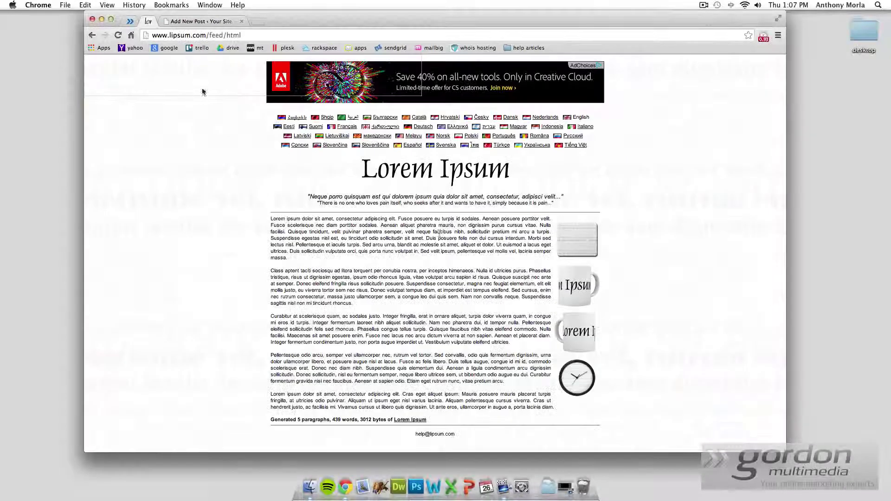
{"action": "left_click_drag", "start_coordinate": [510, 343], "coordinate": [251, 220]}
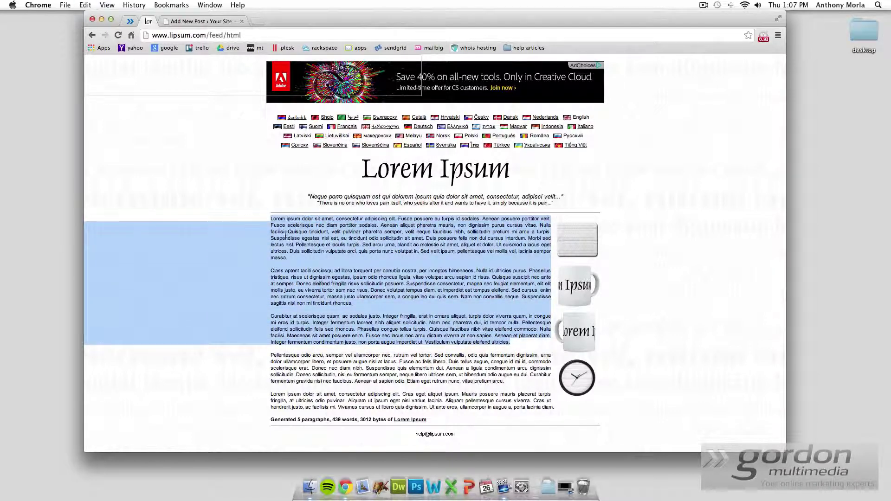
{"action": "left_click", "coordinate": [193, 20]}
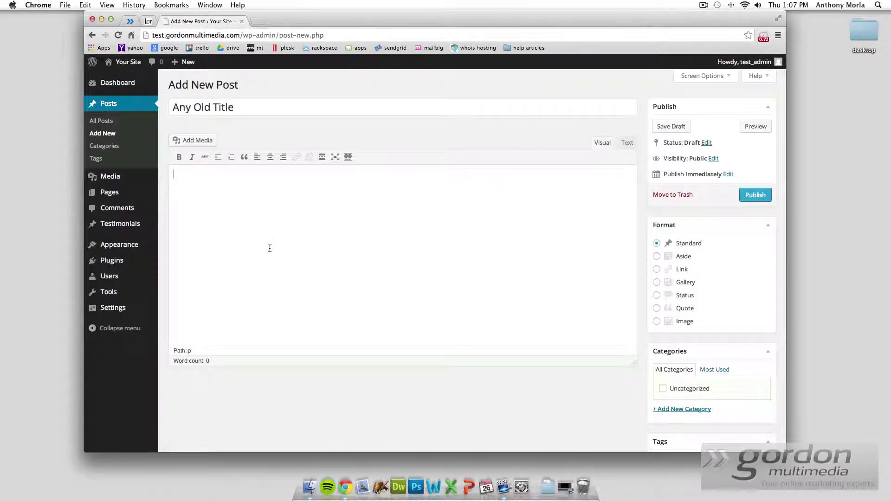
{"action": "key", "text": "super+v"}
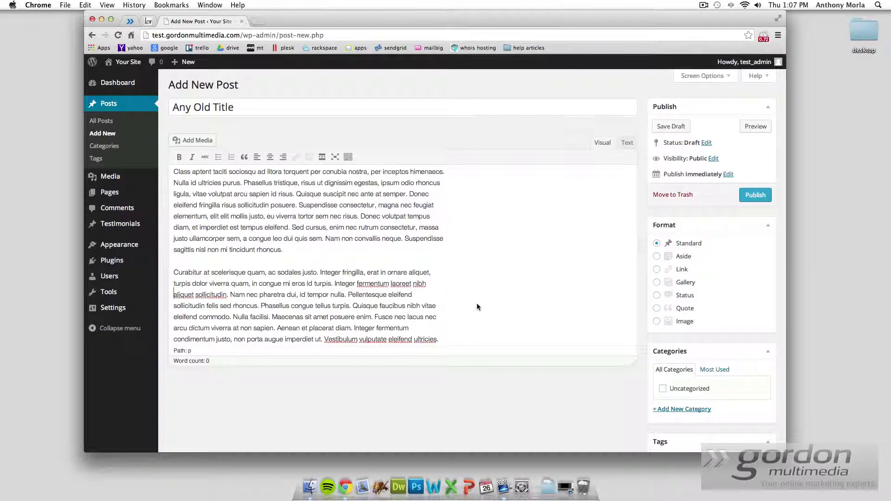
{"action": "scroll", "coordinate": [477, 305], "scroll_direction": "down", "scroll_amount": 2}
{"action": "scroll", "coordinate": [477, 305], "scroll_direction": "up", "scroll_amount": 2}
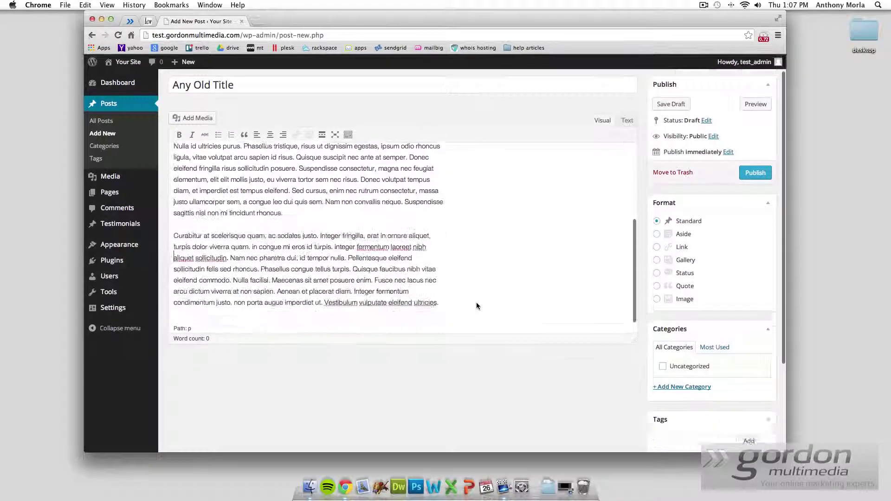
{"action": "scroll", "coordinate": [476, 302], "scroll_direction": "up", "scroll_amount": 6}
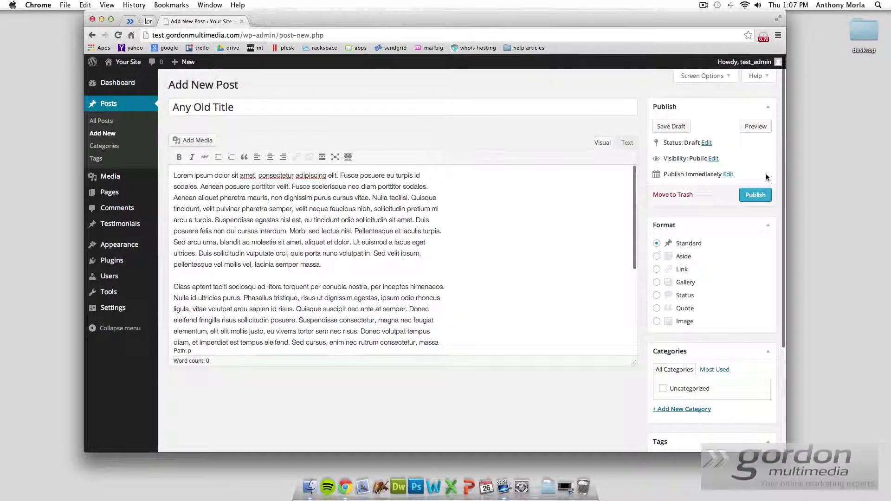
{"action": "left_click", "coordinate": [751, 196]}
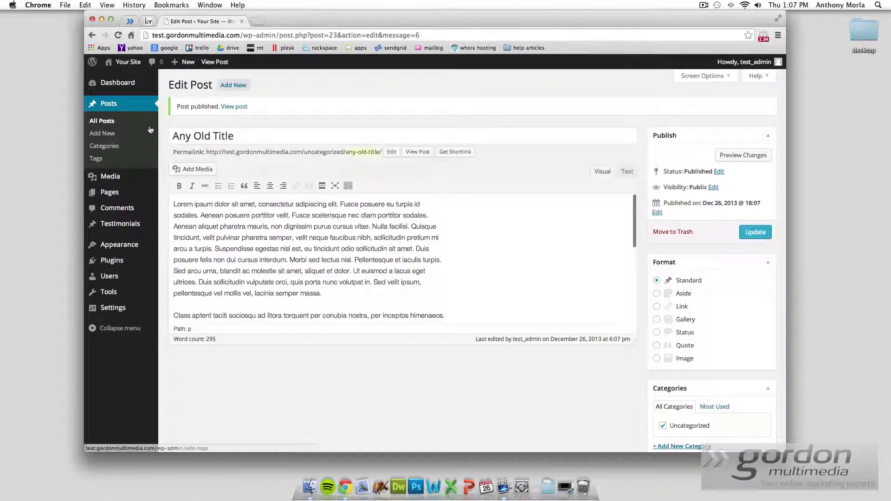
- View the published Any Old Title post on the live site and scroll through its paragraphs
{"action": "left_click", "coordinate": [209, 63]}
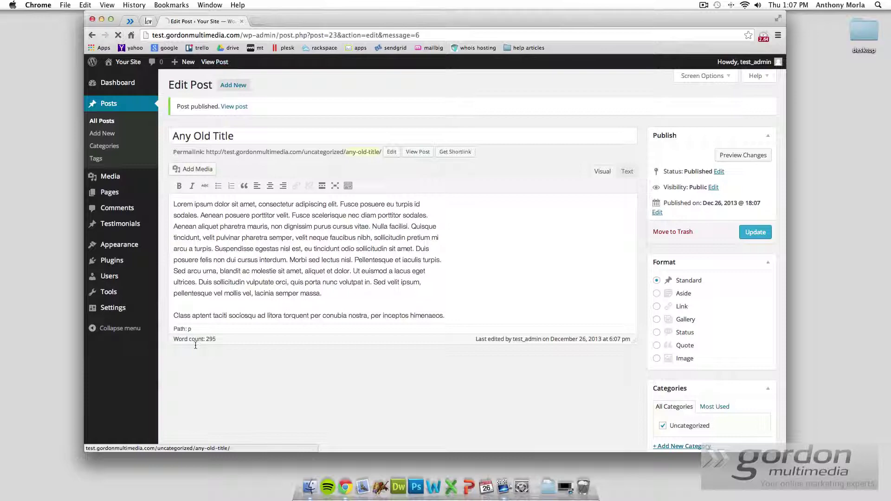
{"action": "scroll", "coordinate": [684, 330], "scroll_direction": "down", "scroll_amount": 3}
{"action": "scroll", "coordinate": [684, 330], "scroll_direction": "down", "scroll_amount": 5}
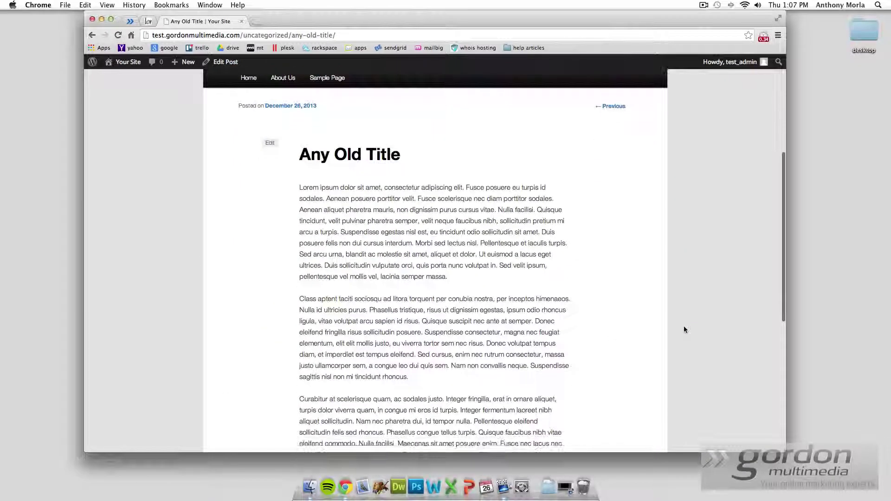
{"action": "scroll", "coordinate": [681, 329], "scroll_direction": "up", "scroll_amount": 5}
{"action": "scroll", "coordinate": [680, 329], "scroll_direction": "down", "scroll_amount": 3}
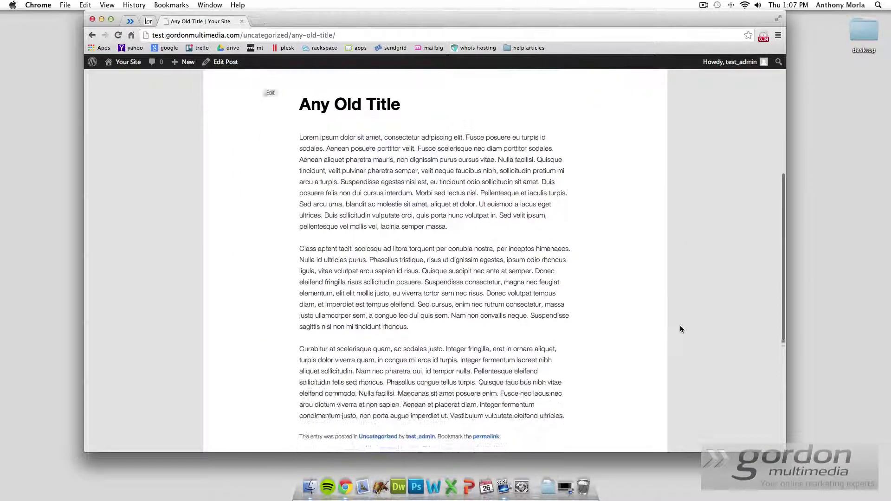
{"action": "scroll", "coordinate": [680, 329], "scroll_direction": "up", "scroll_amount": 3}
{"action": "scroll", "coordinate": [680, 328], "scroll_direction": "up", "scroll_amount": 3}
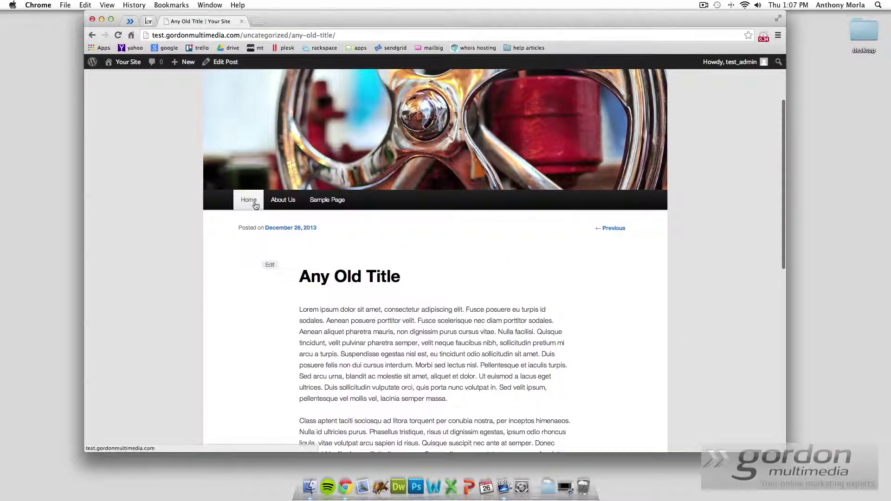
- Go to the site's home page and scroll to Any Old Title above Hello world!
{"action": "left_click", "coordinate": [249, 200]}
{"action": "scroll", "coordinate": [660, 319], "scroll_direction": "down", "scroll_amount": 3}
{"action": "scroll", "coordinate": [661, 322], "scroll_direction": "down", "scroll_amount": 10}
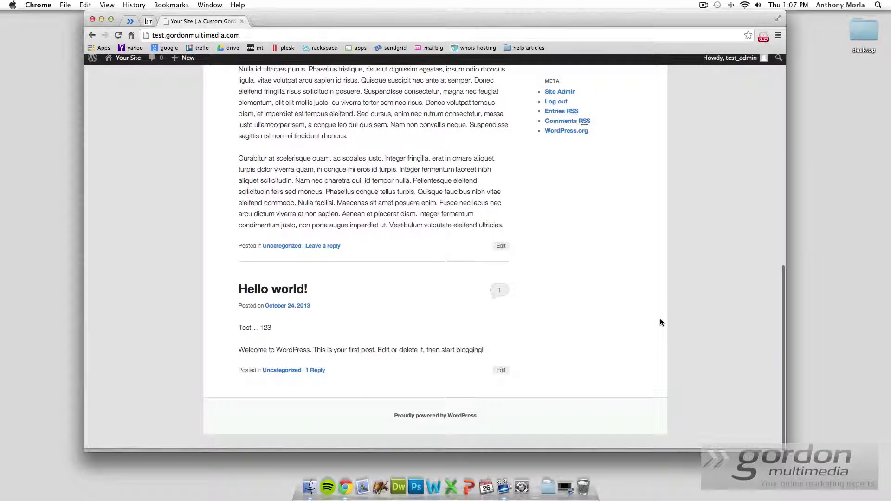
{"action": "scroll", "coordinate": [661, 322], "scroll_direction": "up", "scroll_amount": 7}
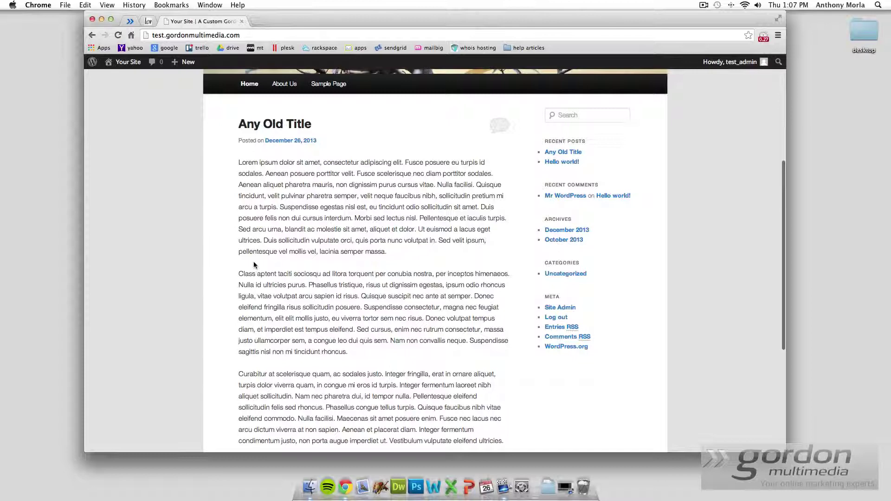
- Select the first paragraph of Any Old Title's text on the home page
{"action": "left_click_drag", "start_coordinate": [238, 162], "coordinate": [415, 271]}
{"action": "scroll", "coordinate": [415, 271], "scroll_direction": "down", "scroll_amount": 7}
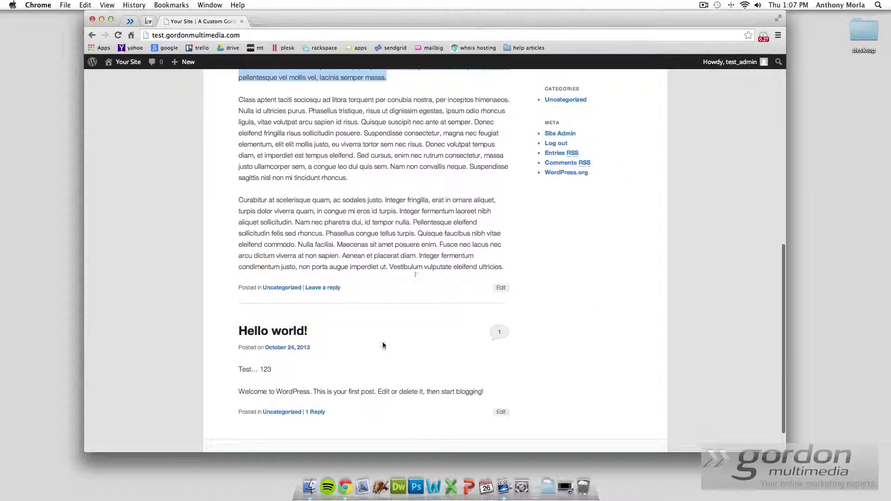
{"action": "scroll", "coordinate": [366, 303], "scroll_direction": "up", "scroll_amount": 6}
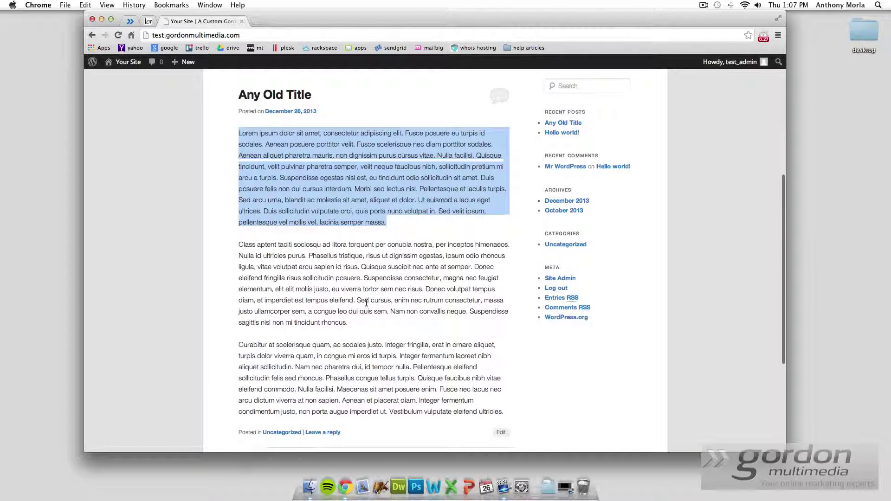
{"action": "scroll", "coordinate": [366, 303], "scroll_direction": "down", "scroll_amount": 3}
{"action": "scroll", "coordinate": [356, 310], "scroll_direction": "up", "scroll_amount": 2}
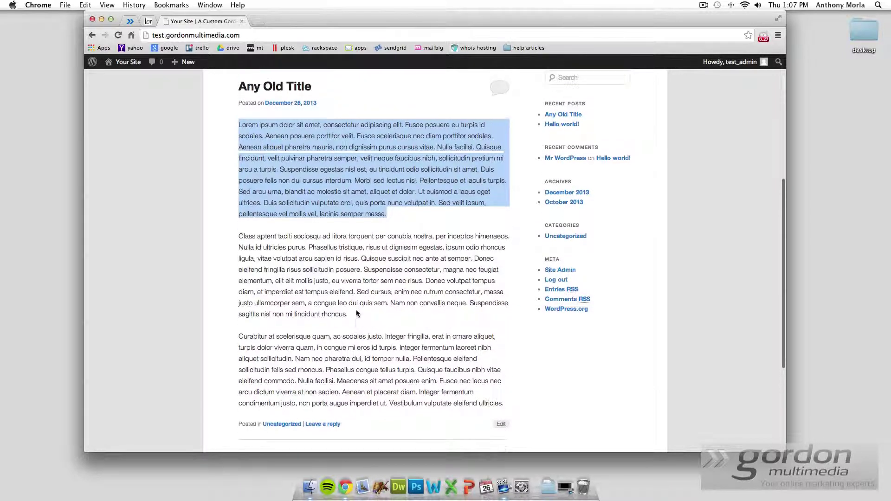
{"action": "left_click", "coordinate": [241, 133]}
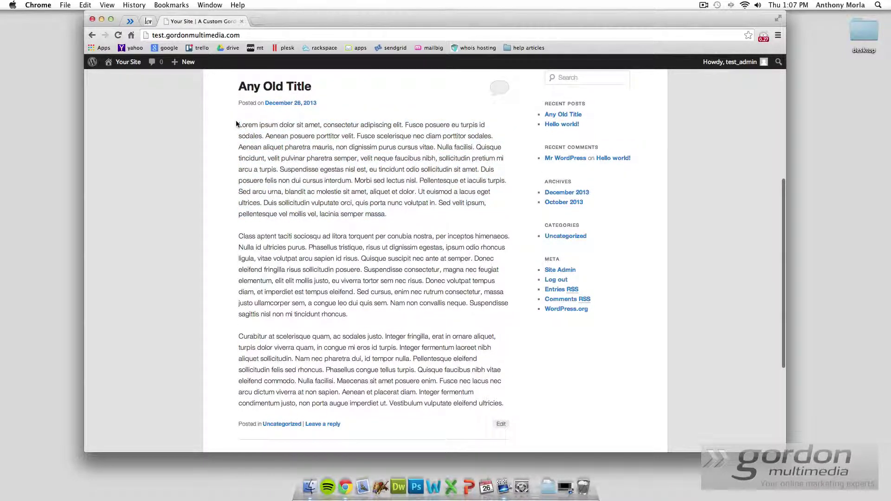
{"action": "left_click_drag", "start_coordinate": [238, 122], "coordinate": [483, 190]}
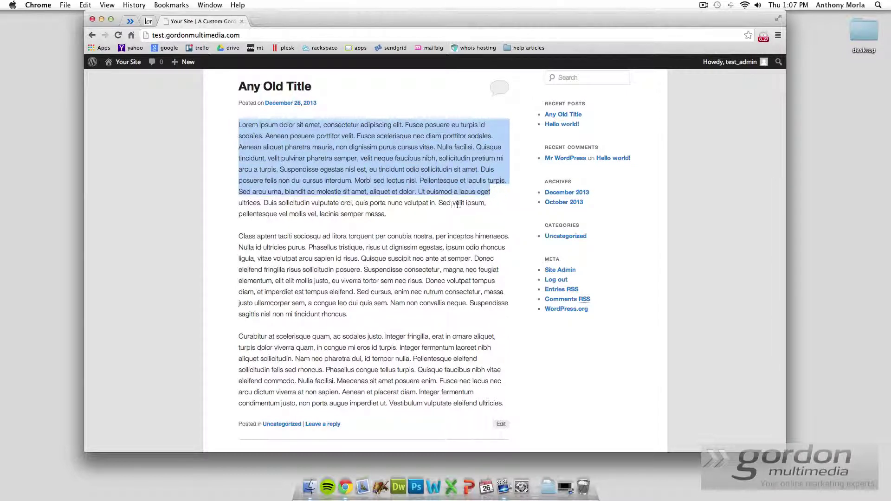
{"action": "scroll", "coordinate": [448, 205], "scroll_direction": "down", "scroll_amount": 5}
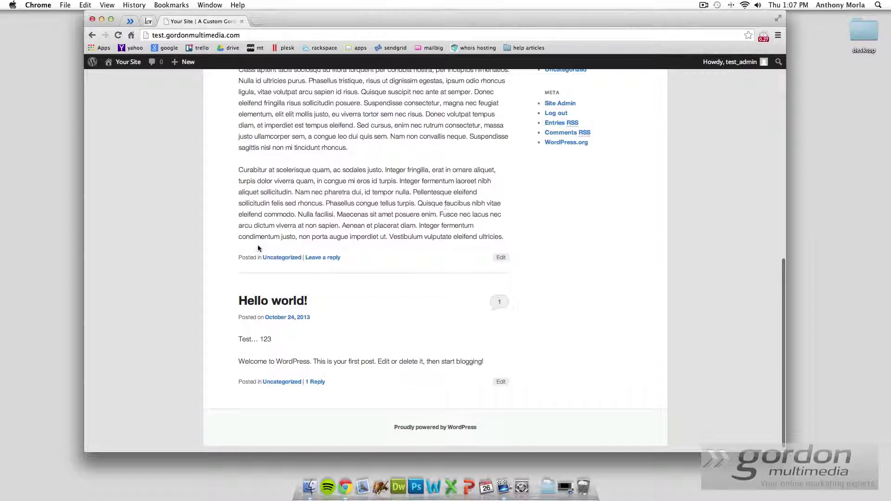
{"action": "scroll", "coordinate": [278, 234], "scroll_direction": "up", "scroll_amount": 4}
{"action": "scroll", "coordinate": [352, 271], "scroll_direction": "up", "scroll_amount": 2}
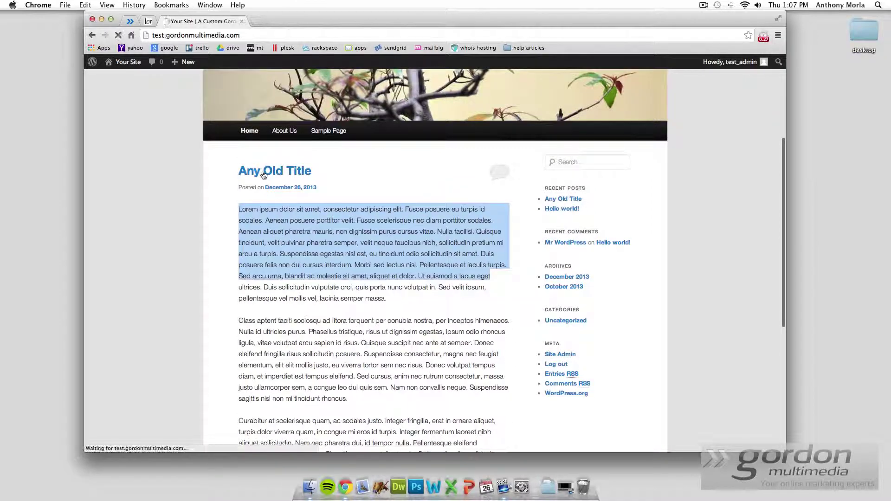
- Open Any Old Title's single-post page from its home-page heading and scroll through it
{"action": "left_click", "coordinate": [260, 116]}
{"action": "scroll", "coordinate": [353, 322], "scroll_direction": "down", "scroll_amount": 10}
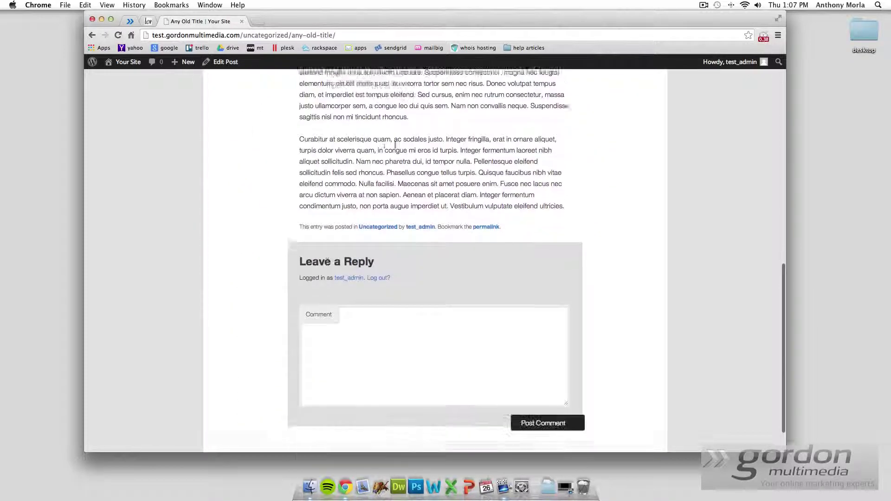
{"action": "scroll", "coordinate": [446, 265], "scroll_direction": "up", "scroll_amount": 9}
{"action": "scroll", "coordinate": [447, 265], "scroll_direction": "down", "scroll_amount": 1}
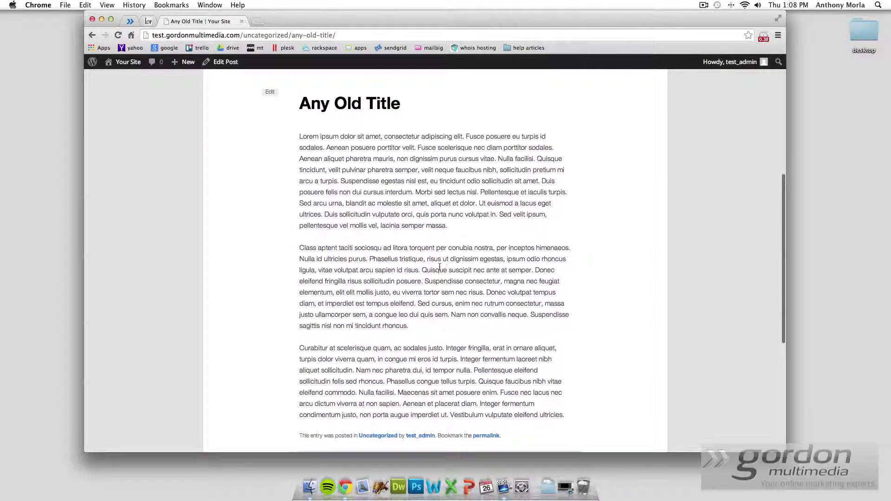
{"action": "scroll", "coordinate": [431, 267], "scroll_direction": "down", "scroll_amount": 1}
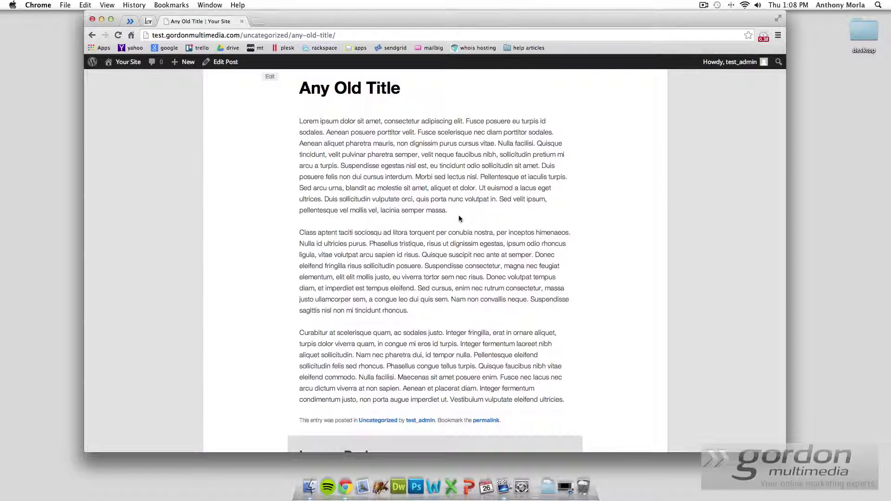
{"action": "scroll", "coordinate": [459, 219], "scroll_direction": "down", "scroll_amount": 5}
{"action": "scroll", "coordinate": [547, 253], "scroll_direction": "up", "scroll_amount": 7}
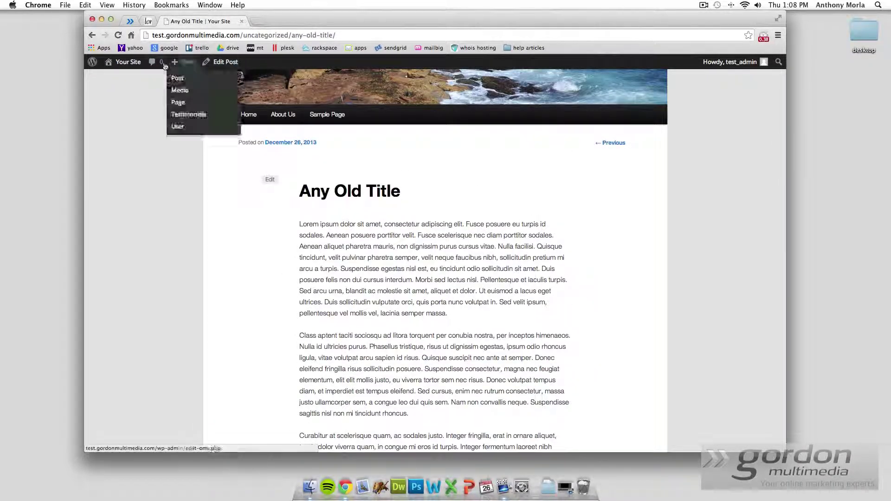
- Open Any Old Title from the Dashboard's Posts list and scroll down to its Categories box
{"action": "left_click", "coordinate": [130, 62]}
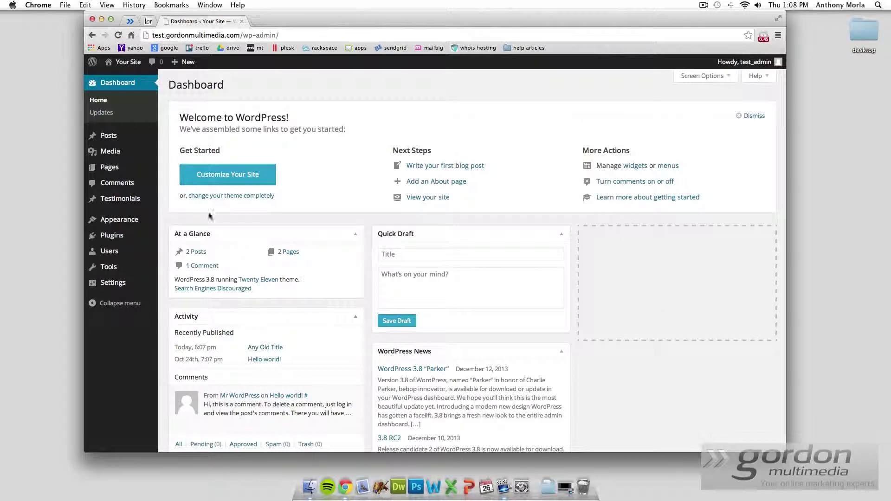
{"action": "left_click", "coordinate": [138, 136]}
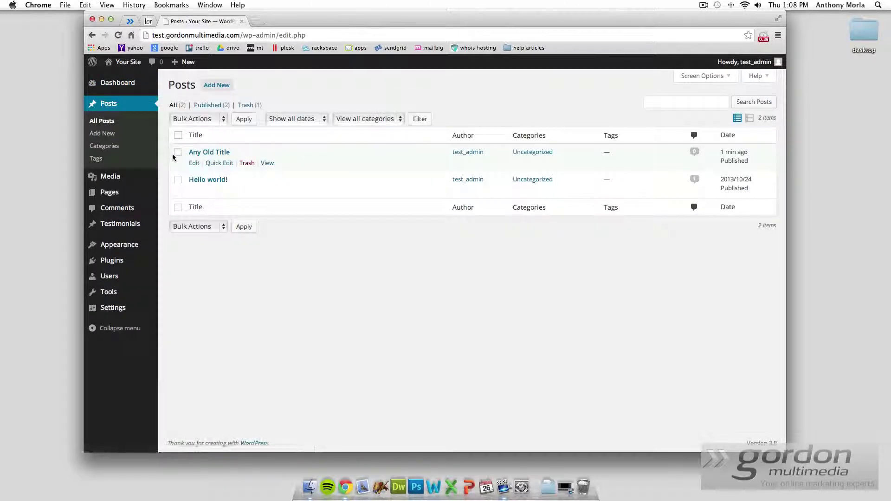
{"action": "left_click", "coordinate": [217, 153]}
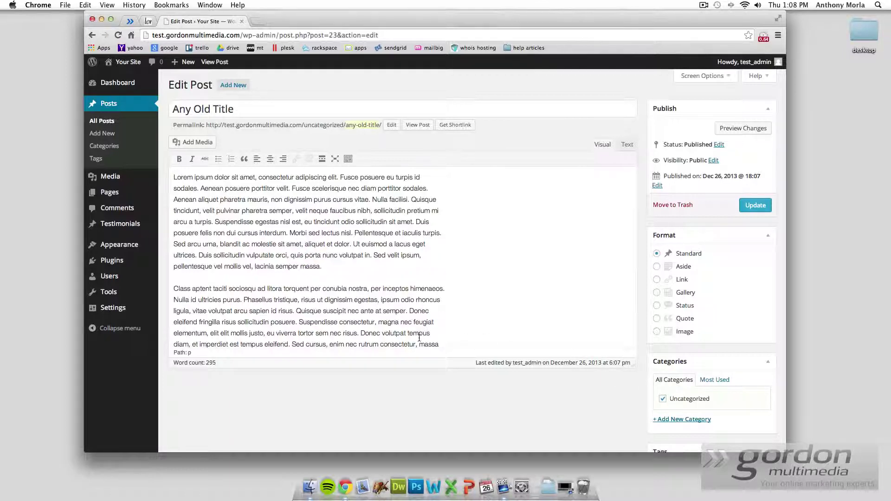
{"action": "scroll", "coordinate": [425, 376], "scroll_direction": "down", "scroll_amount": 2}
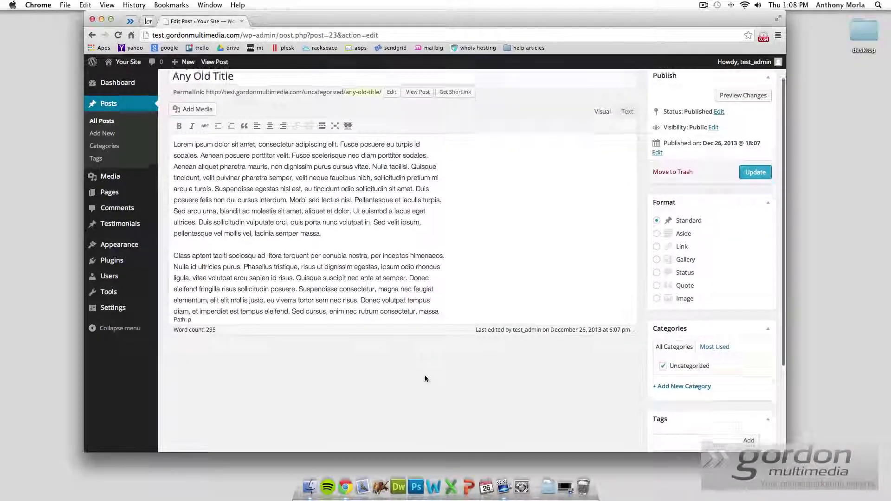
{"action": "scroll", "coordinate": [425, 375], "scroll_direction": "up", "scroll_amount": 2}
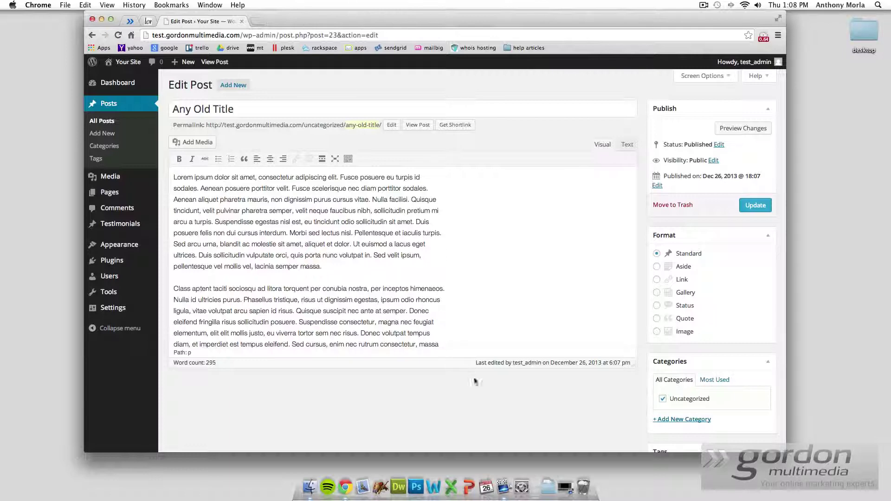
{"action": "scroll", "coordinate": [545, 385], "scroll_direction": "down", "scroll_amount": 3}
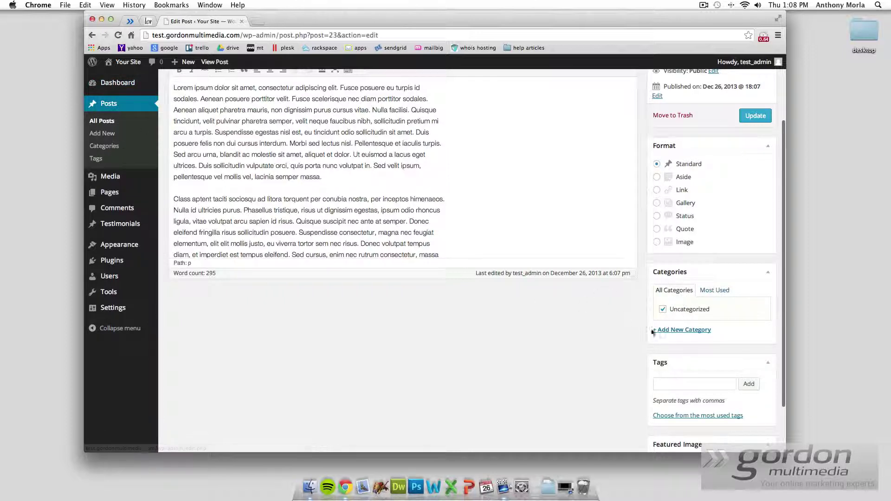
- Create the About Our Company category for the post and untick Uncategorized
{"action": "left_click", "coordinate": [674, 331]}
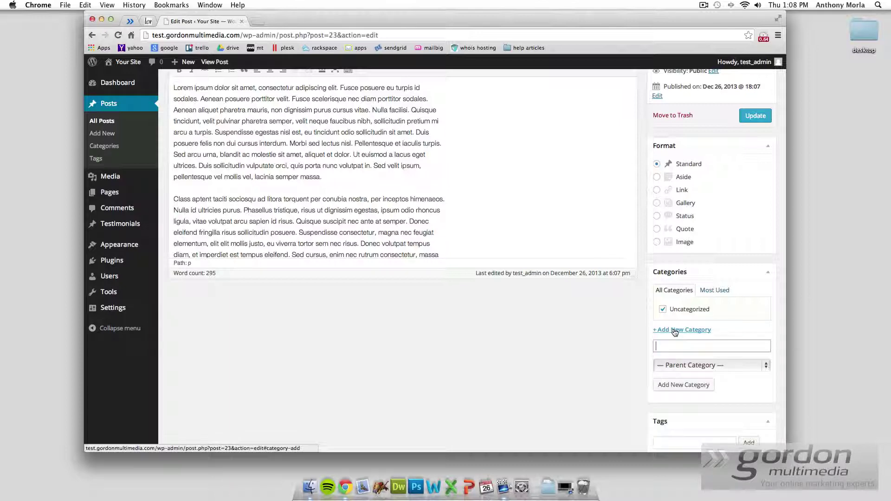
{"action": "scroll", "coordinate": [672, 341], "scroll_direction": "up", "scroll_amount": 5}
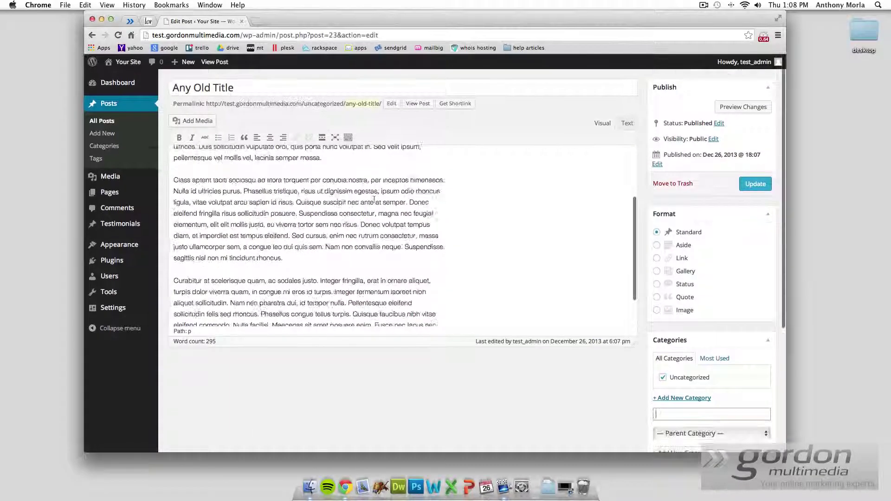
{"action": "scroll", "coordinate": [682, 390], "scroll_direction": "down", "scroll_amount": 2}
{"action": "left_click", "coordinate": [669, 359]}
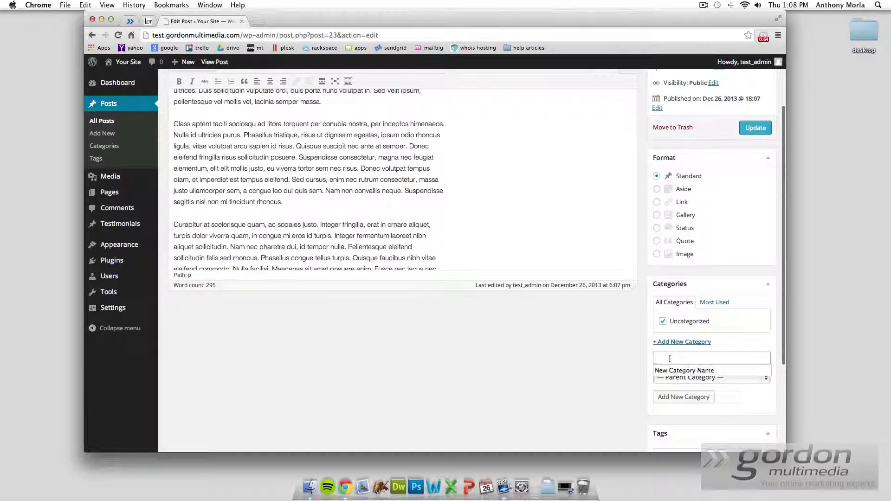
{"action": "type", "text": "About Our Company"}
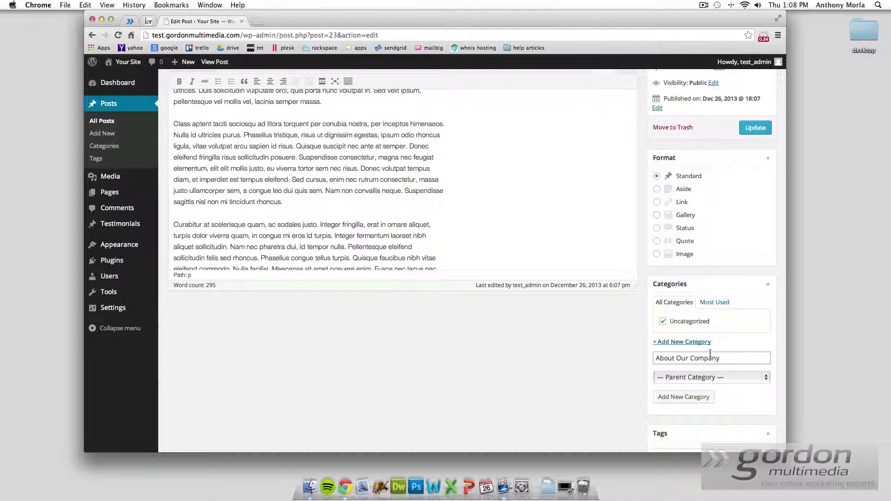
{"action": "left_click", "coordinate": [686, 397]}
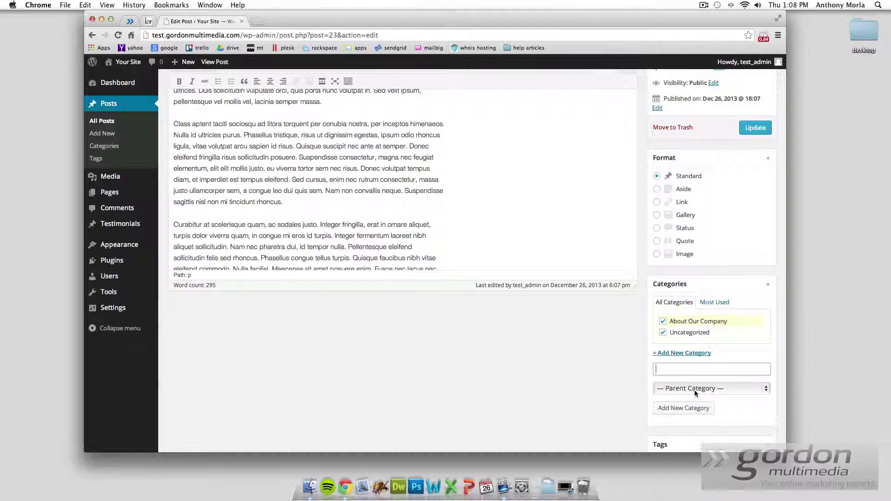
{"action": "left_click", "coordinate": [662, 332]}
{"action": "scroll", "coordinate": [609, 336], "scroll_direction": "up", "scroll_amount": 3}
{"action": "scroll", "coordinate": [609, 335], "scroll_direction": "up", "scroll_amount": 1}
{"action": "scroll", "coordinate": [475, 276], "scroll_direction": "up", "scroll_amount": 3}
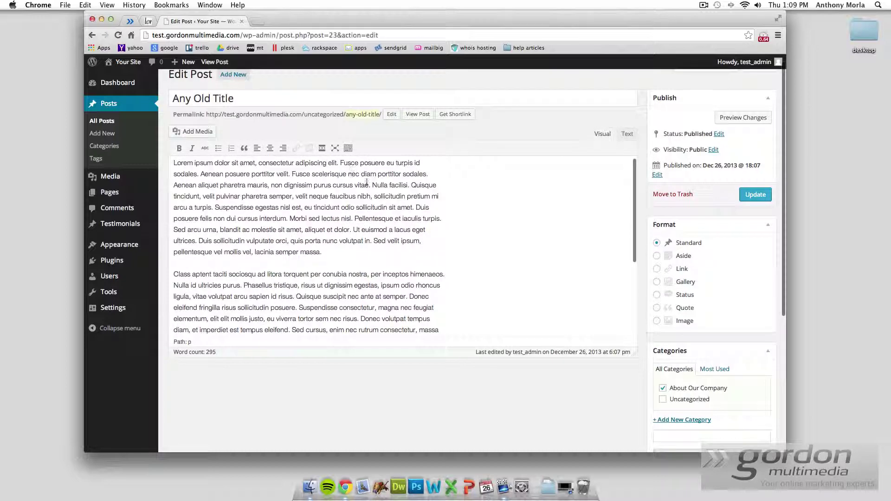
{"action": "scroll", "coordinate": [475, 276], "scroll_direction": "down", "scroll_amount": 1}
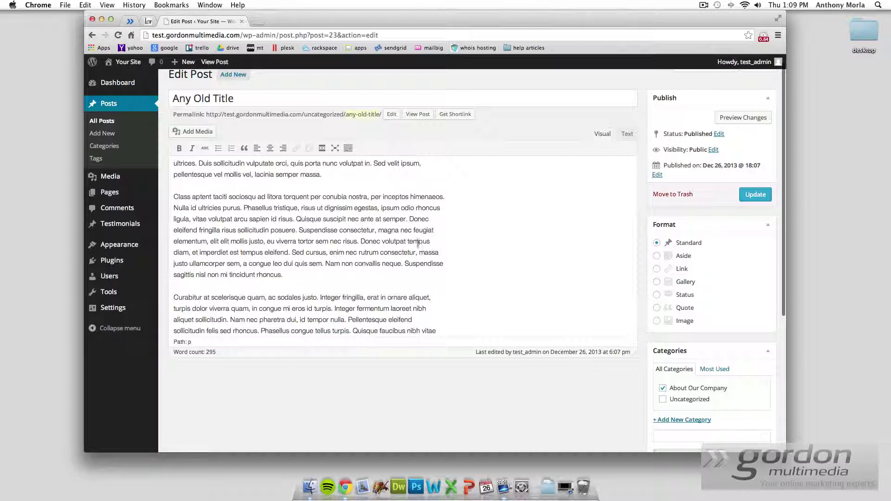
{"action": "scroll", "coordinate": [501, 301], "scroll_direction": "up", "scroll_amount": 5}
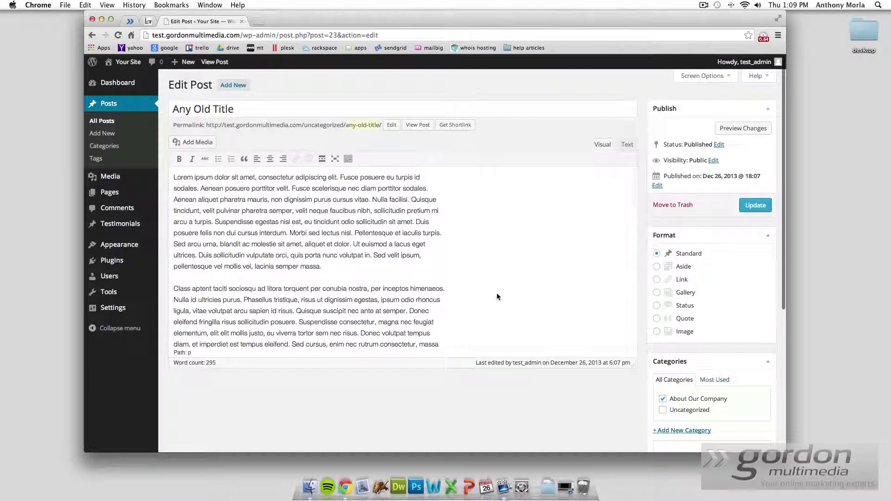
- Update the post and open its About Our Company category archive
{"action": "left_click", "coordinate": [755, 206]}
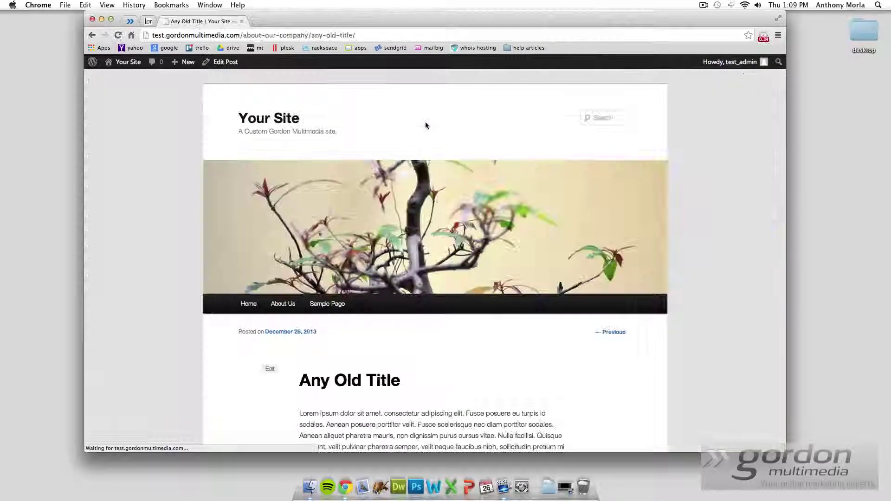
{"action": "scroll", "coordinate": [482, 181], "scroll_direction": "down", "scroll_amount": 8}
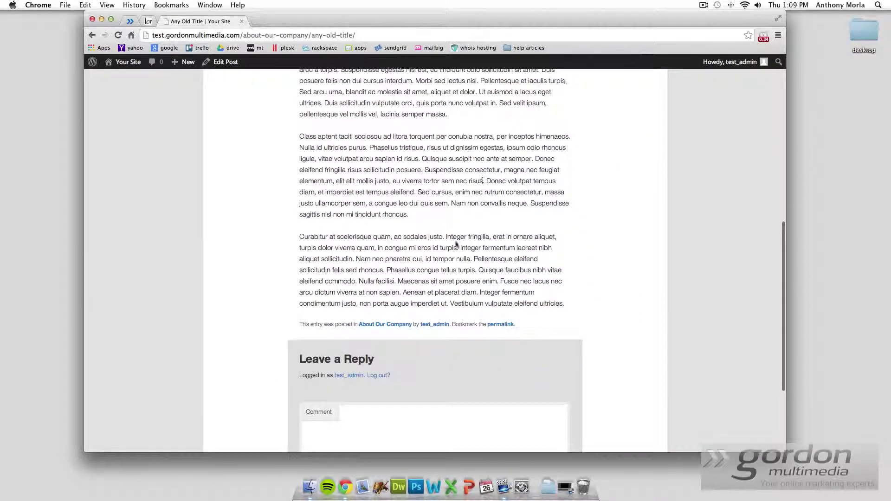
{"action": "left_click", "coordinate": [388, 328]}
{"action": "scroll", "coordinate": [403, 303], "scroll_direction": "down", "scroll_amount": 10}
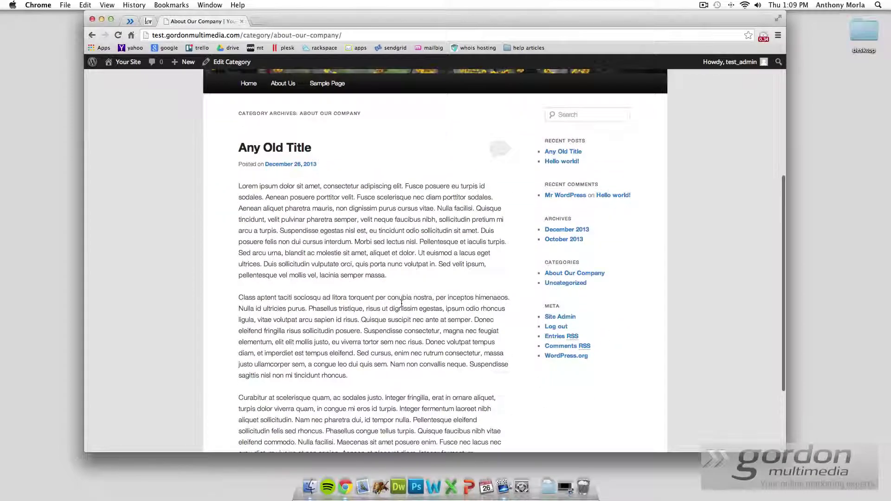
{"action": "scroll", "coordinate": [378, 312], "scroll_direction": "up", "scroll_amount": 8}
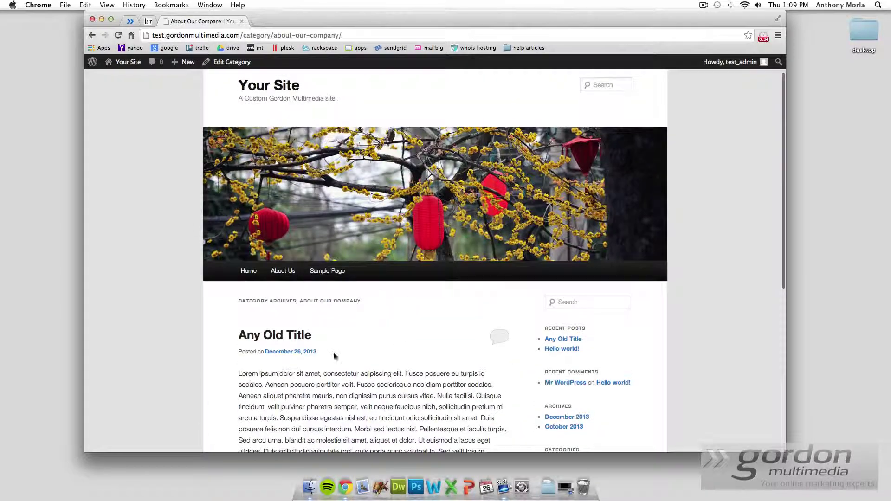
{"action": "scroll", "coordinate": [339, 353], "scroll_direction": "down", "scroll_amount": 5}
{"action": "scroll", "coordinate": [345, 347], "scroll_direction": "down", "scroll_amount": 5}
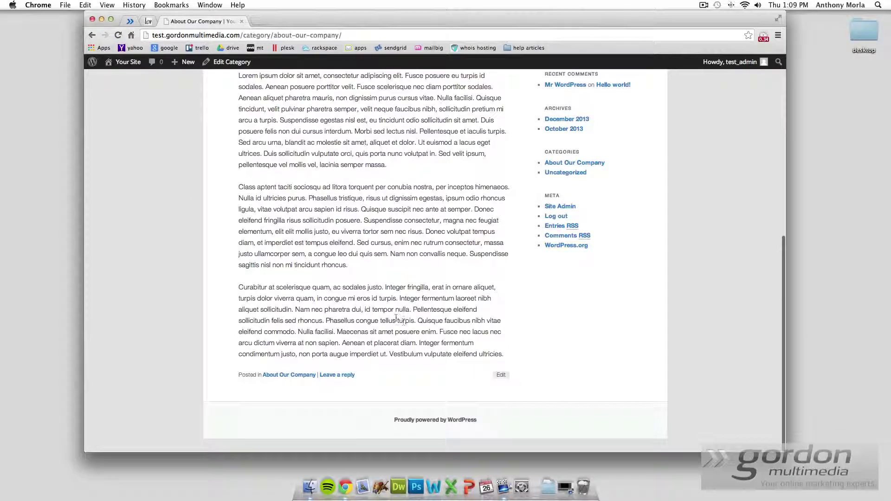
{"action": "scroll", "coordinate": [398, 319], "scroll_direction": "up", "scroll_amount": 10}
{"action": "scroll", "coordinate": [400, 318], "scroll_direction": "down", "scroll_amount": 5}
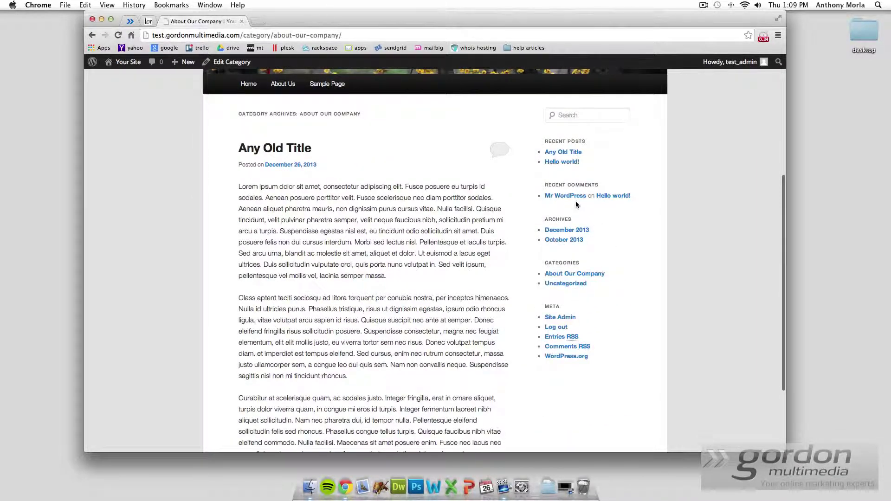
{"action": "scroll", "coordinate": [555, 207], "scroll_direction": "up", "scroll_amount": 4}
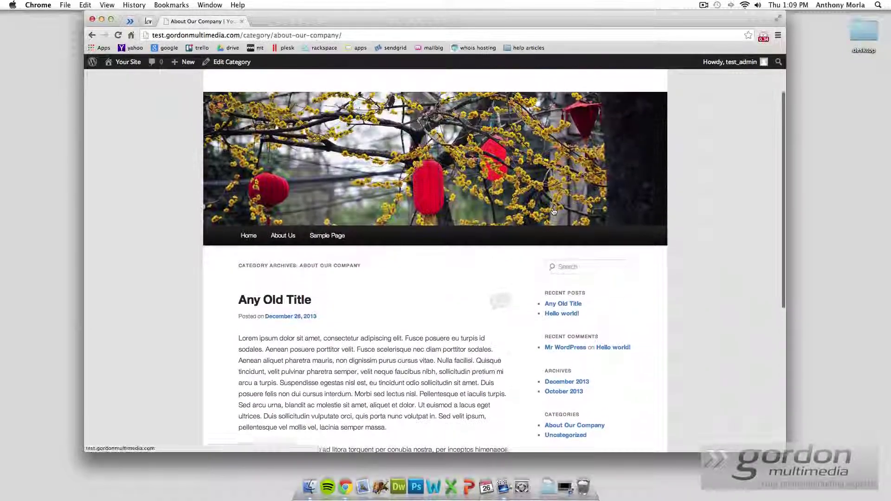
{"action": "scroll", "coordinate": [554, 211], "scroll_direction": "up", "scroll_amount": 2}
- Go to the home page, reload it for another header, then return to the Dashboard
{"action": "left_click", "coordinate": [251, 262]}
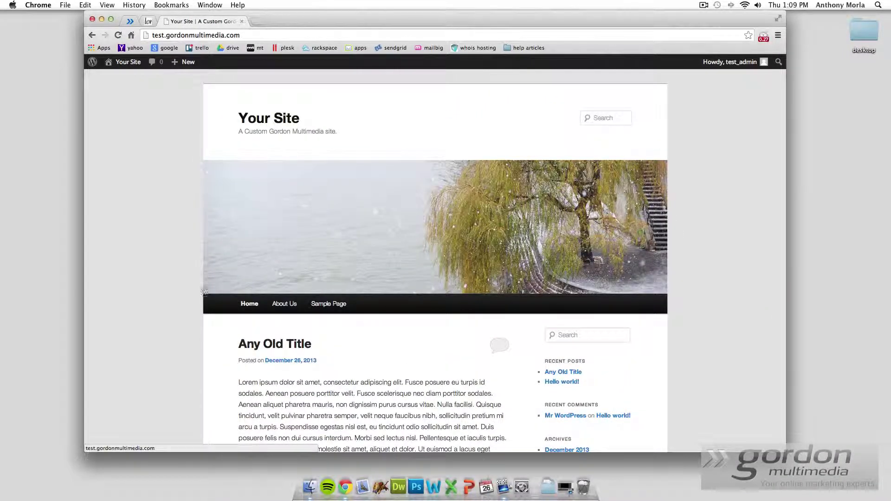
{"action": "left_click", "coordinate": [249, 304]}
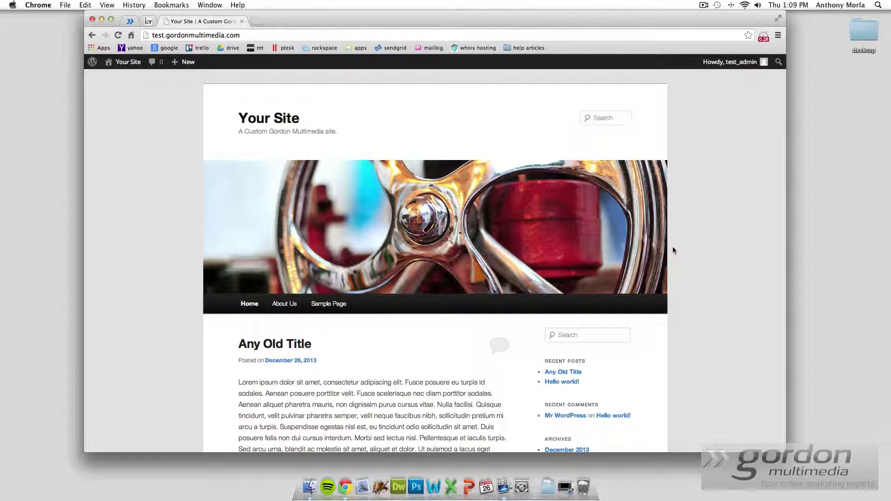
{"action": "scroll", "coordinate": [669, 250], "scroll_direction": "down", "scroll_amount": 10}
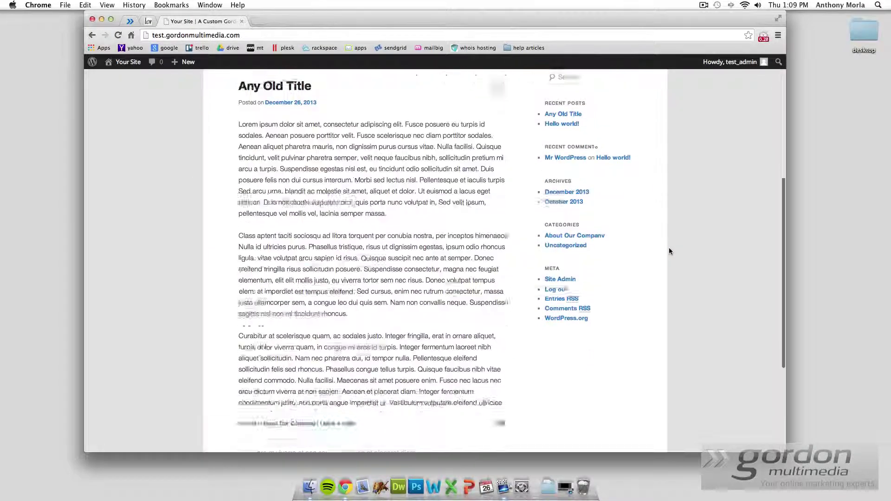
{"action": "scroll", "coordinate": [669, 251], "scroll_direction": "up", "scroll_amount": 7}
{"action": "scroll", "coordinate": [669, 251], "scroll_direction": "up", "scroll_amount": 3}
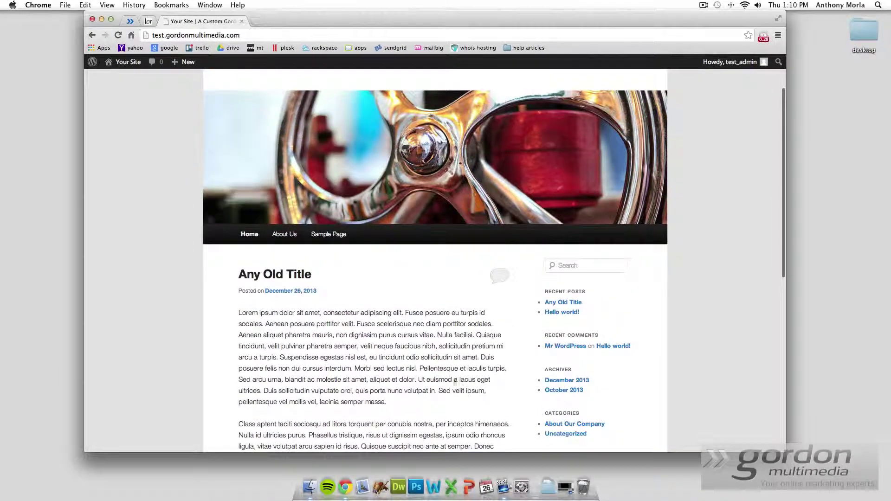
{"action": "left_click", "coordinate": [128, 65]}
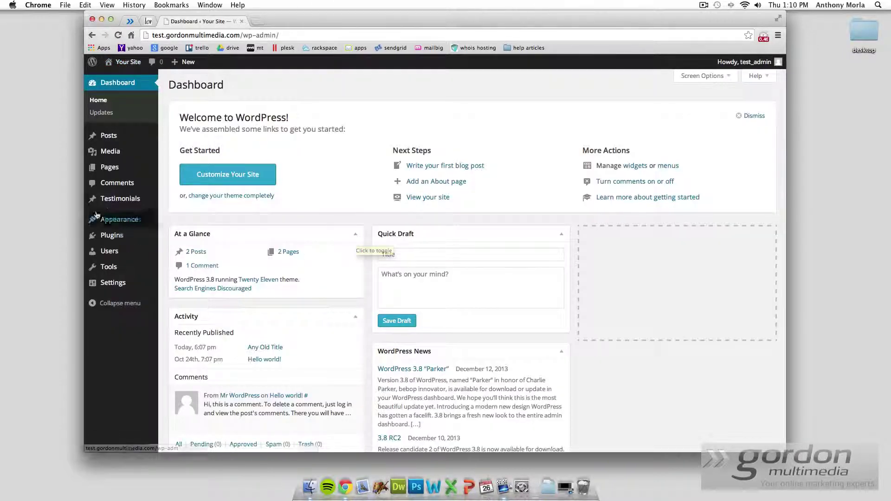
- Open the Any Old Title post in the Edit Post screen
{"action": "mouse_move", "coordinate": [111, 204]}
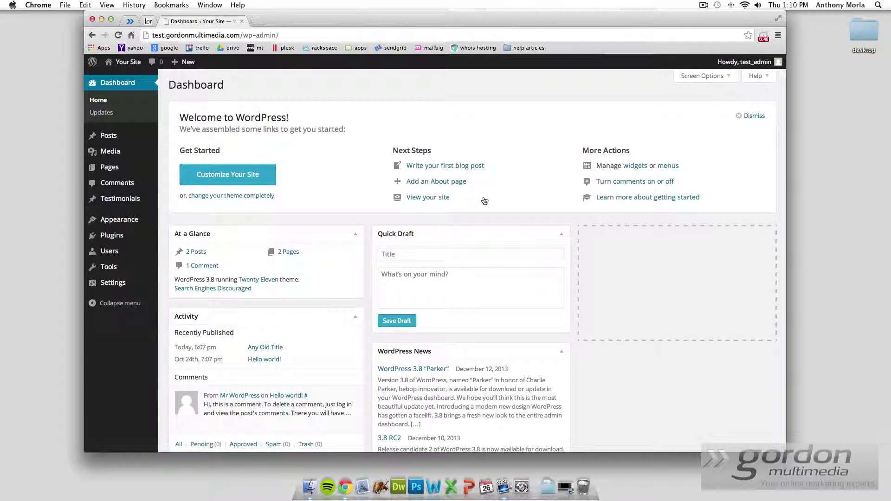
{"action": "mouse_move", "coordinate": [103, 139]}
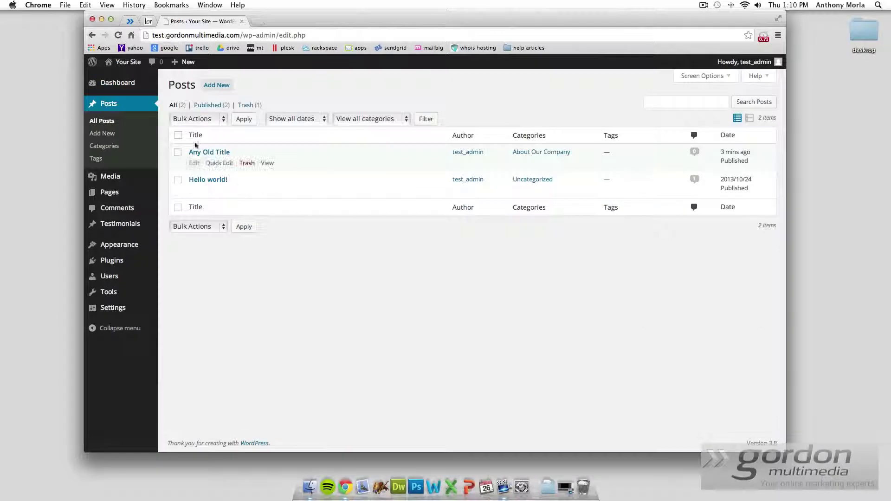
{"action": "left_click", "coordinate": [207, 154]}
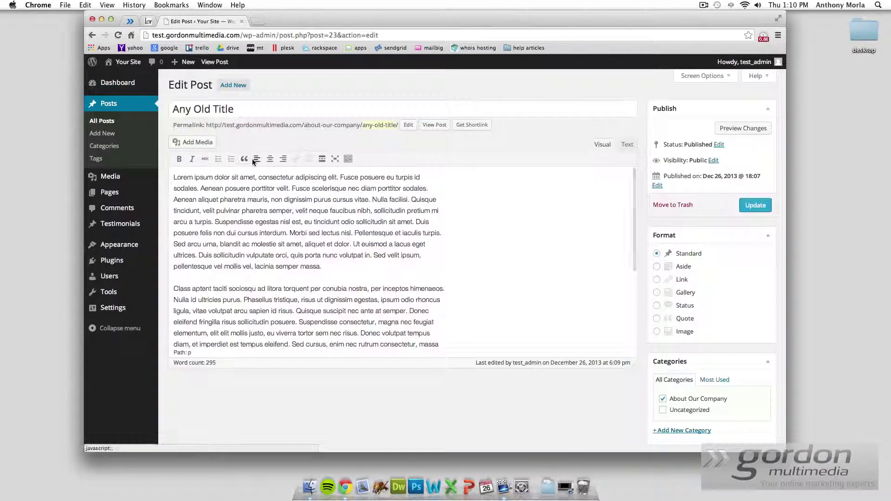
{"action": "scroll", "coordinate": [586, 321], "scroll_direction": "down", "scroll_amount": 10}
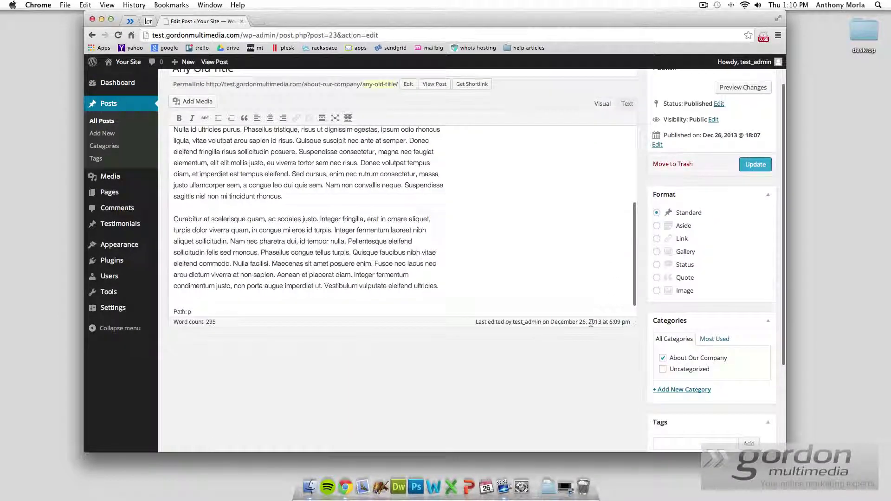
{"action": "scroll", "coordinate": [591, 325], "scroll_direction": "up", "scroll_amount": 10}
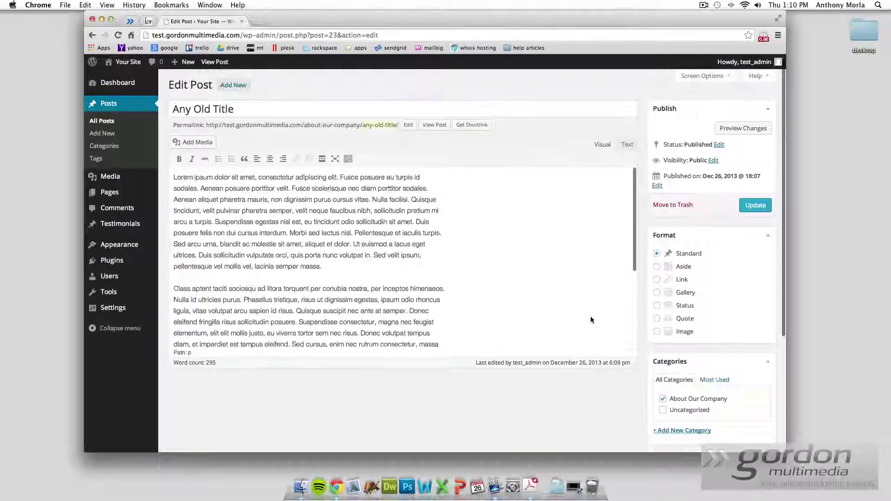
{"action": "scroll", "coordinate": [617, 351], "scroll_direction": "down", "scroll_amount": 5}
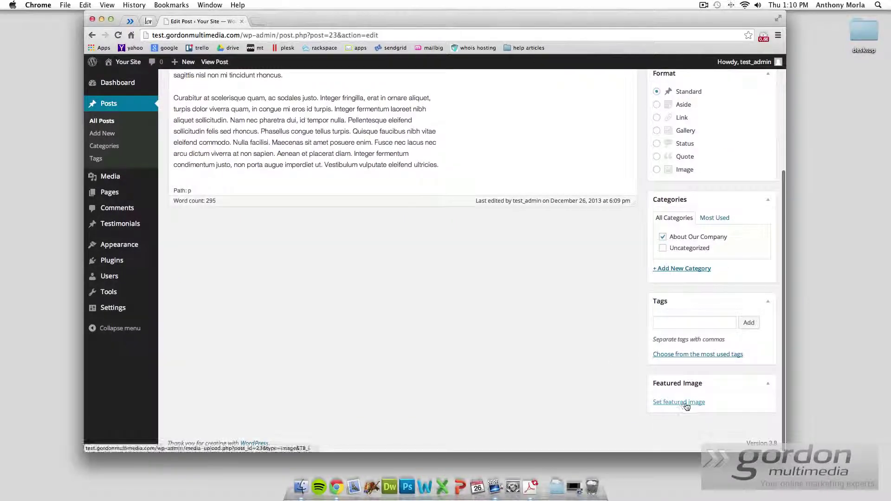
{"action": "scroll", "coordinate": [492, 166], "scroll_direction": "up", "scroll_amount": 5}
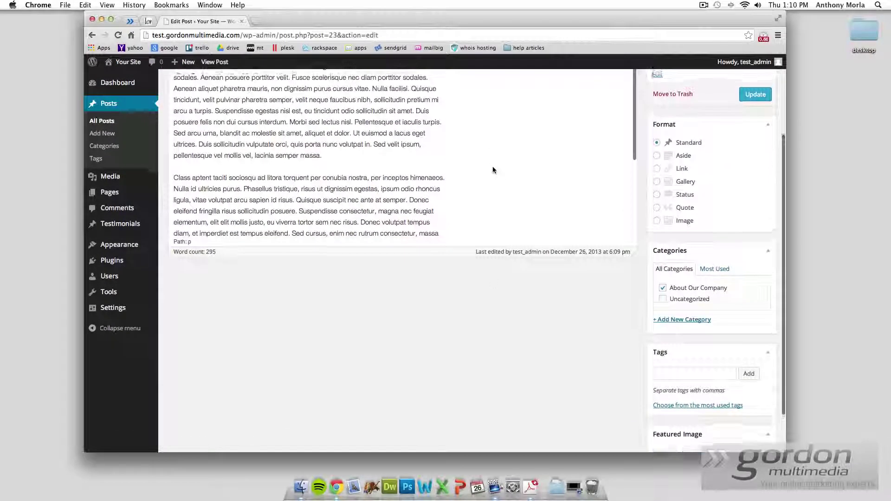
{"action": "scroll", "coordinate": [501, 171], "scroll_direction": "down", "scroll_amount": 10}
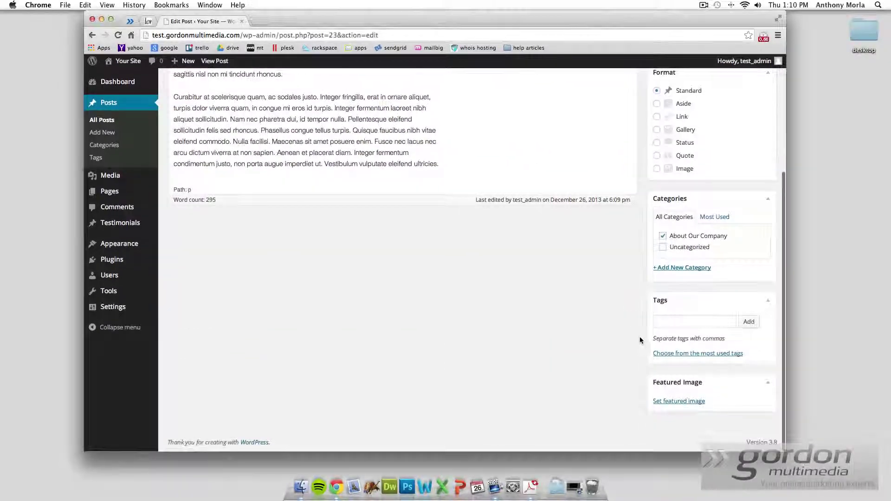
- Collapse the Categories and Tags boxes and expand the Featured Image box
{"action": "left_click", "coordinate": [768, 383]}
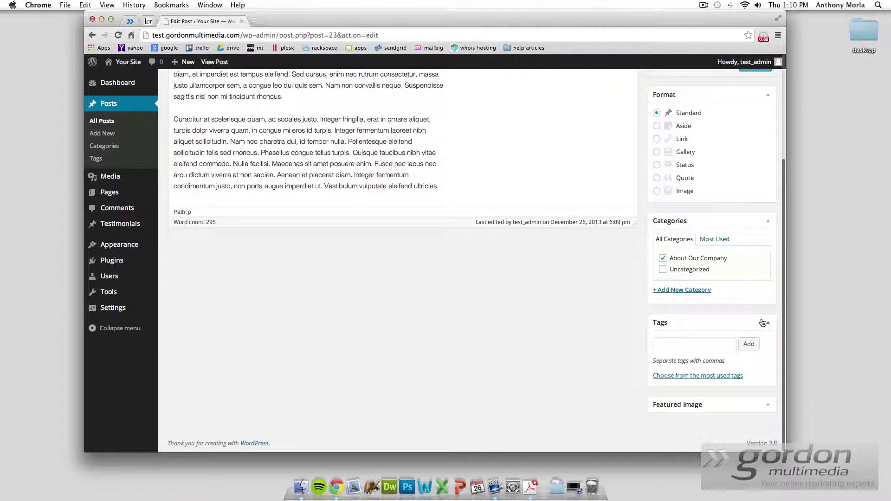
{"action": "left_click", "coordinate": [764, 323]}
{"action": "left_click", "coordinate": [769, 279]}
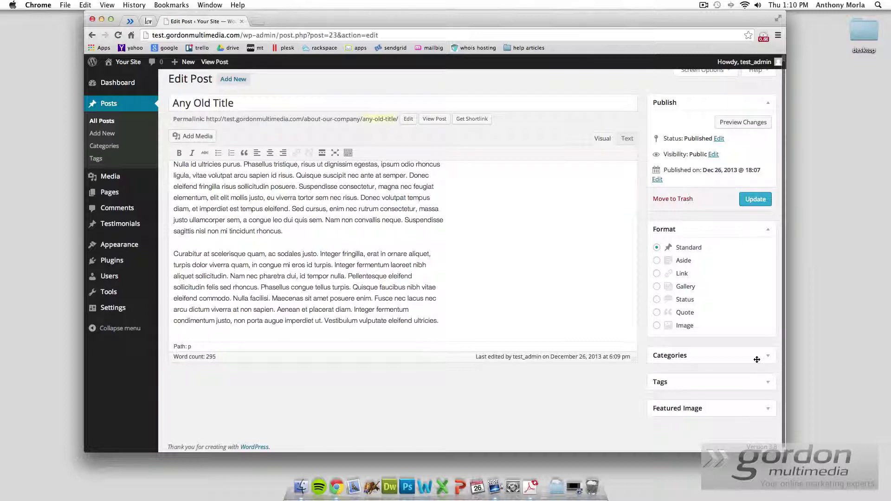
{"action": "scroll", "coordinate": [757, 360], "scroll_direction": "down", "scroll_amount": 1}
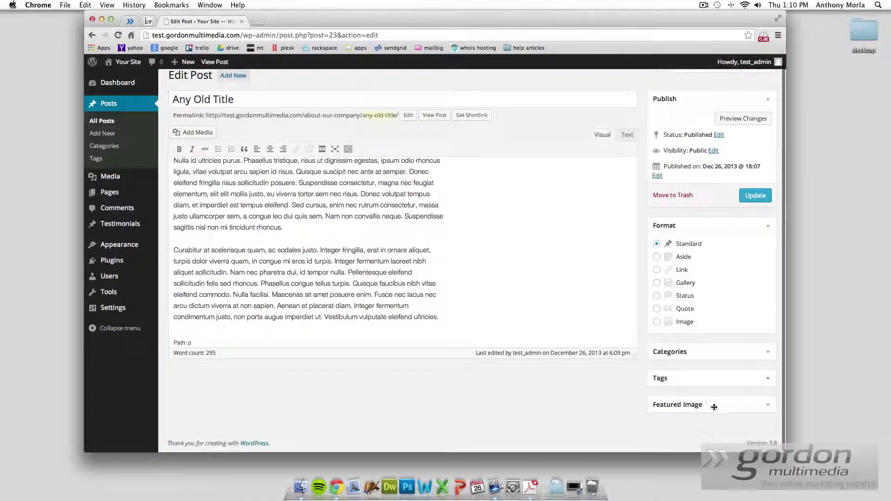
{"action": "left_click", "coordinate": [770, 410]}
{"action": "scroll", "coordinate": [743, 403], "scroll_direction": "down", "scroll_amount": 1}
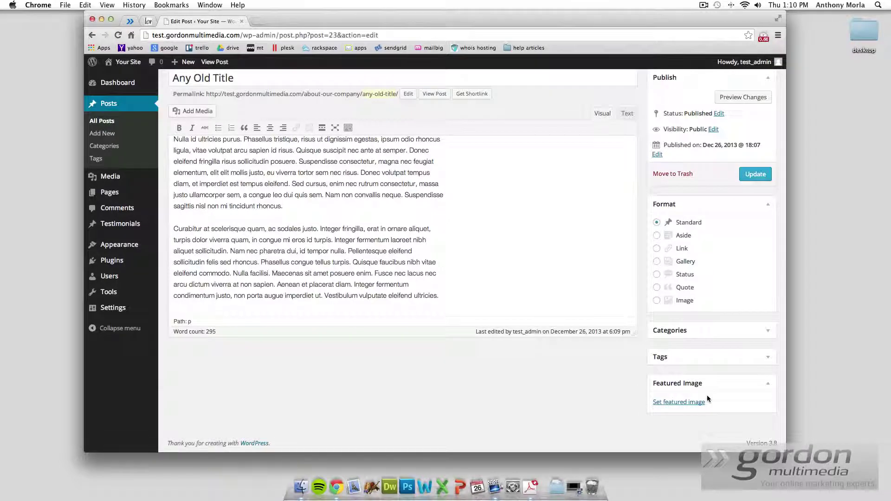
- Upload wall.jpg from the Pictures folder and assign it as Any Old Title's featured image
{"action": "left_click", "coordinate": [678, 403]}
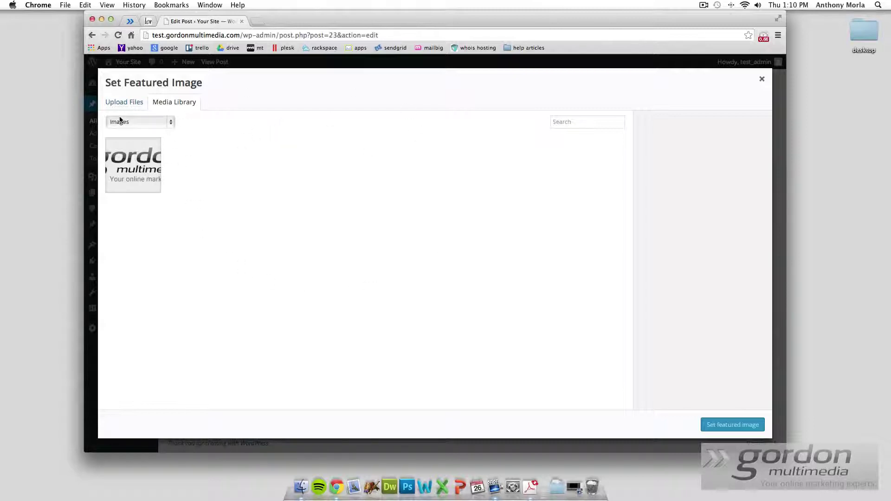
{"action": "left_click", "coordinate": [123, 103]}
{"action": "left_click", "coordinate": [437, 263]}
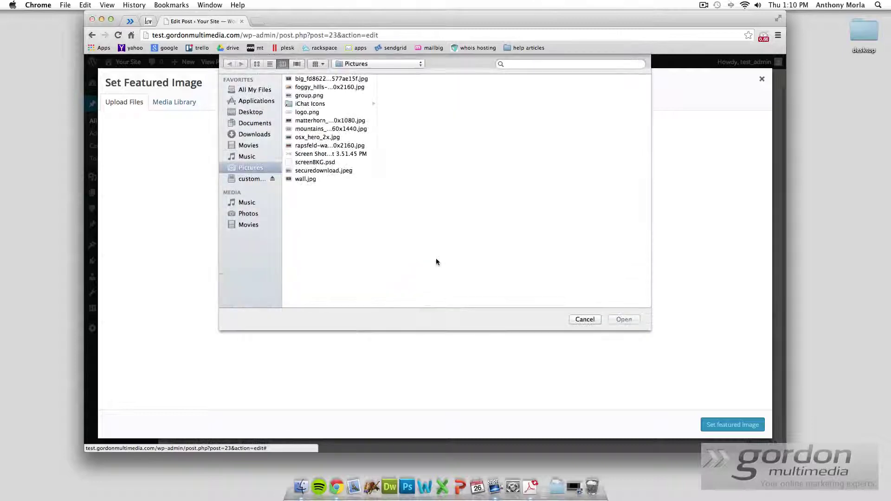
{"action": "left_click", "coordinate": [314, 179]}
{"action": "left_click", "coordinate": [623, 320]}
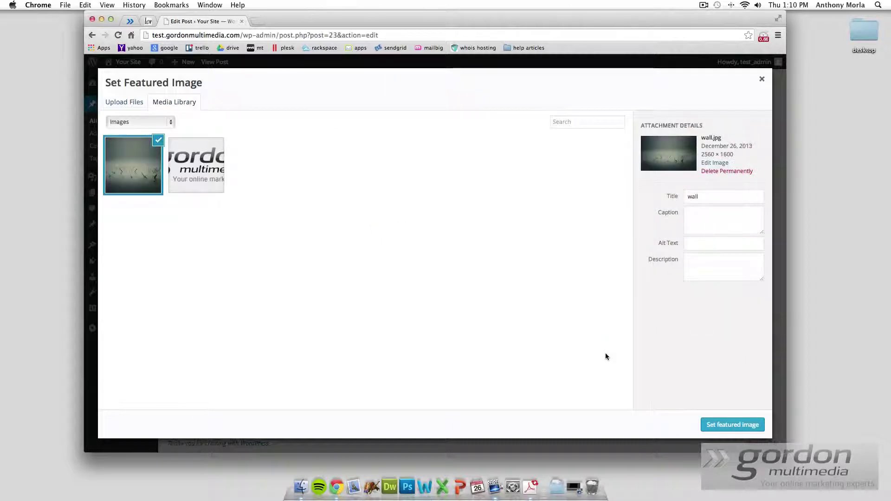
{"action": "left_click", "coordinate": [721, 430]}
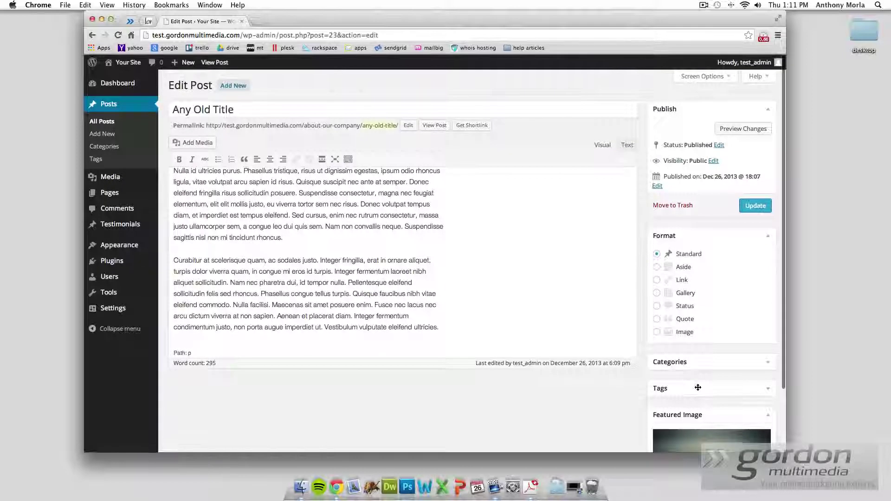
- Review Any Old Title and Update it to save the wall.jpg featured image
{"action": "scroll", "coordinate": [717, 411], "scroll_direction": "down", "scroll_amount": 3}
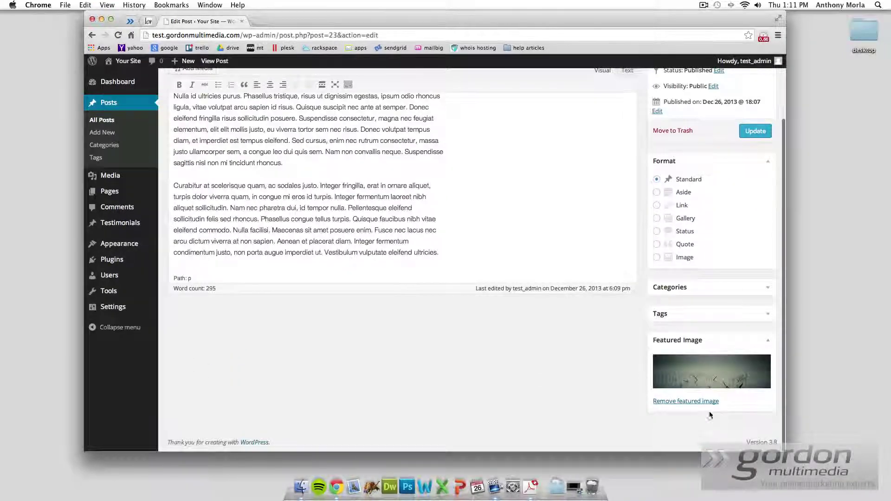
{"action": "scroll", "coordinate": [442, 165], "scroll_direction": "up", "scroll_amount": 2}
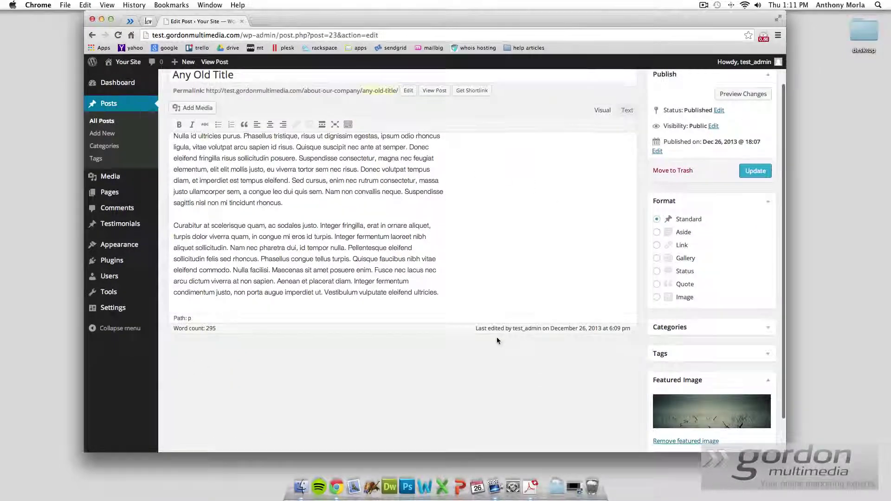
{"action": "scroll", "coordinate": [496, 337], "scroll_direction": "up", "scroll_amount": 4}
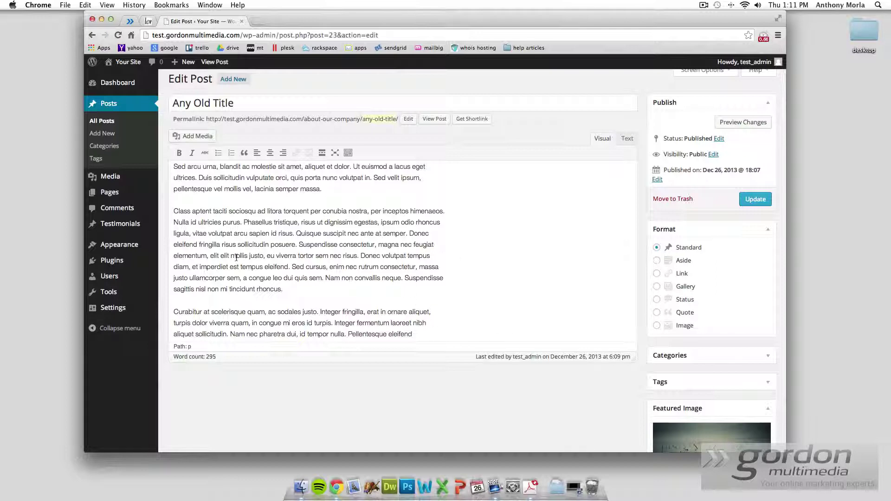
{"action": "scroll", "coordinate": [461, 330], "scroll_direction": "up", "scroll_amount": 3}
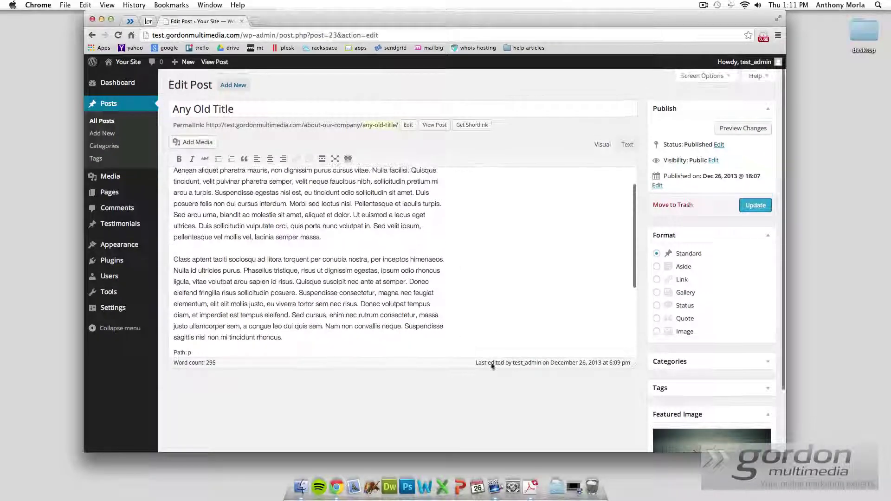
{"action": "scroll", "coordinate": [534, 385], "scroll_direction": "down", "scroll_amount": 4}
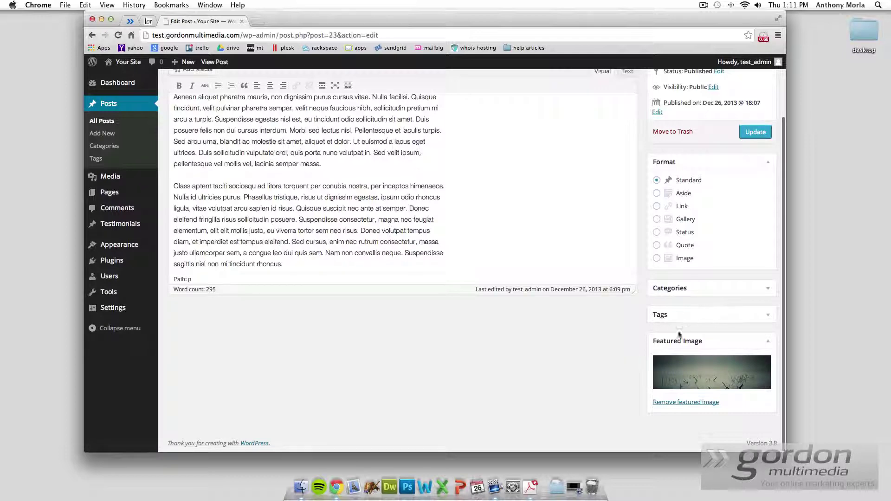
{"action": "scroll", "coordinate": [670, 342], "scroll_direction": "up", "scroll_amount": 4}
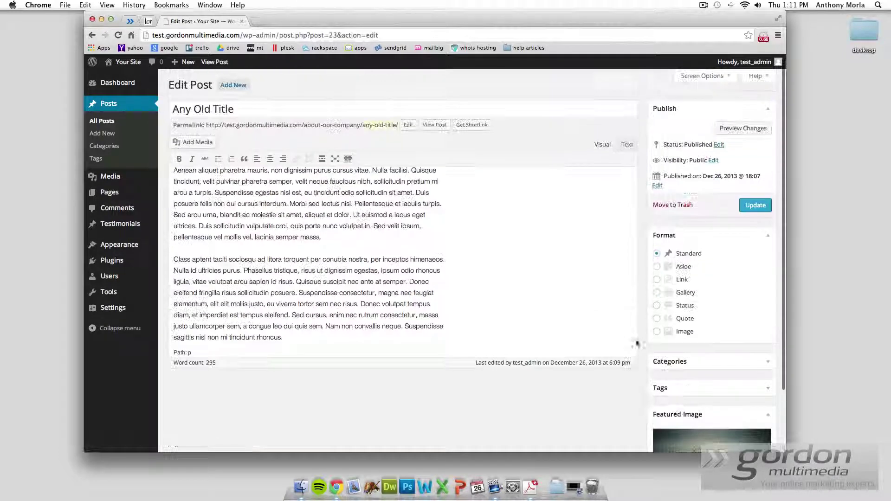
{"action": "scroll", "coordinate": [637, 344], "scroll_direction": "down", "scroll_amount": 8}
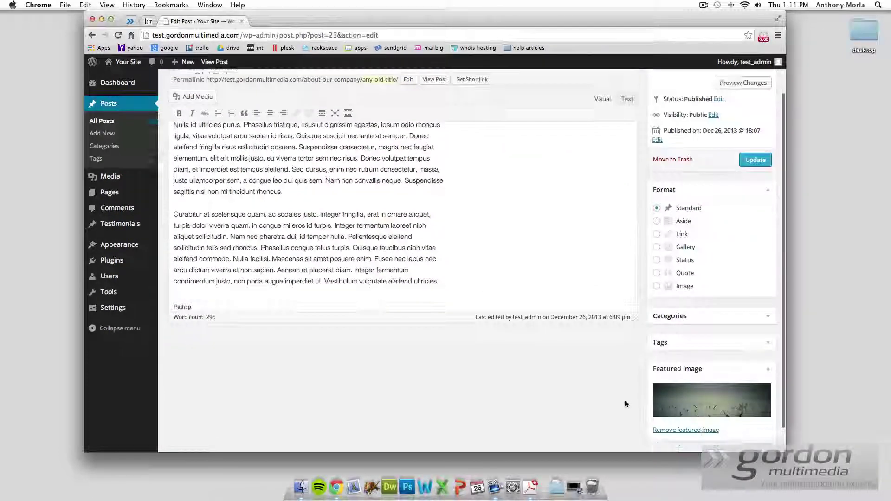
{"action": "scroll", "coordinate": [603, 394], "scroll_direction": "down", "scroll_amount": 1}
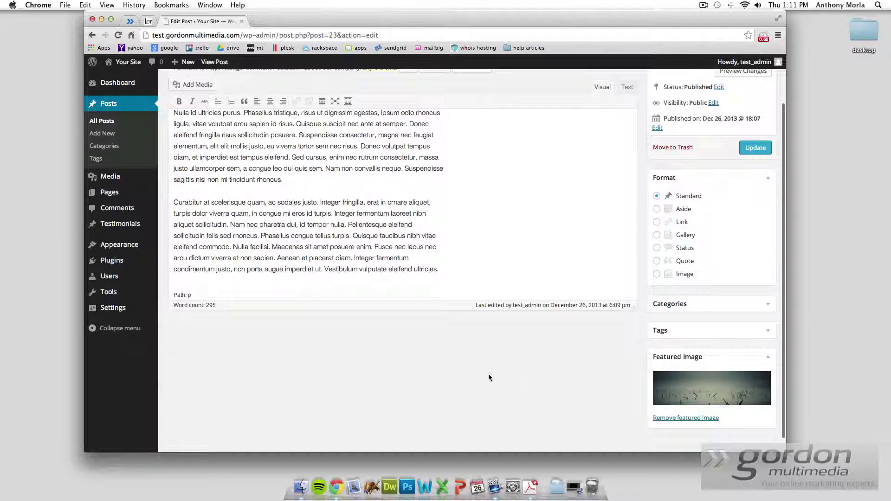
{"action": "scroll", "coordinate": [529, 383], "scroll_direction": "up", "scroll_amount": 4}
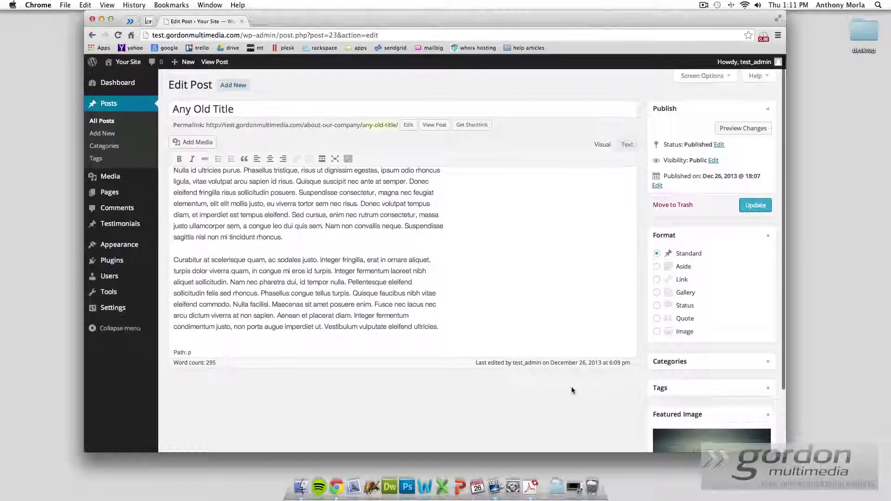
{"action": "scroll", "coordinate": [580, 387], "scroll_direction": "down", "scroll_amount": 5}
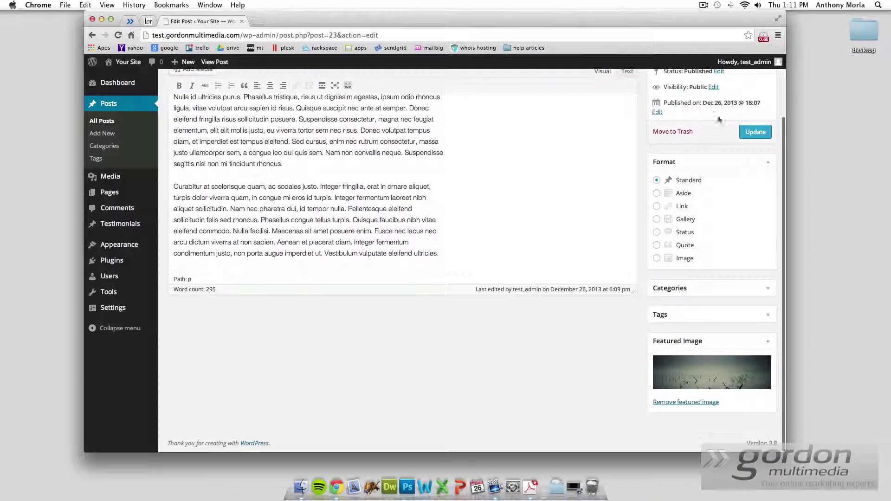
{"action": "left_click", "coordinate": [745, 135]}
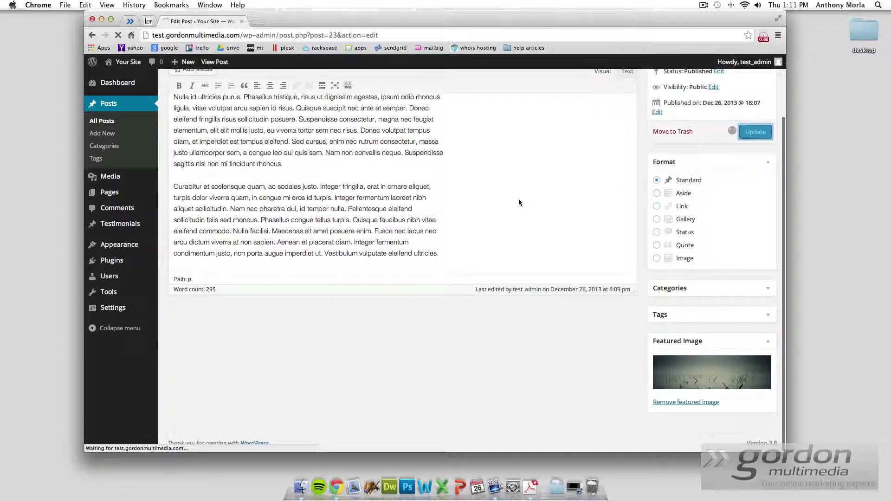
- View the live Any Old Title page and check the wall image header
{"action": "left_click", "coordinate": [222, 67]}
{"action": "scroll", "coordinate": [656, 263], "scroll_direction": "down", "scroll_amount": 12}
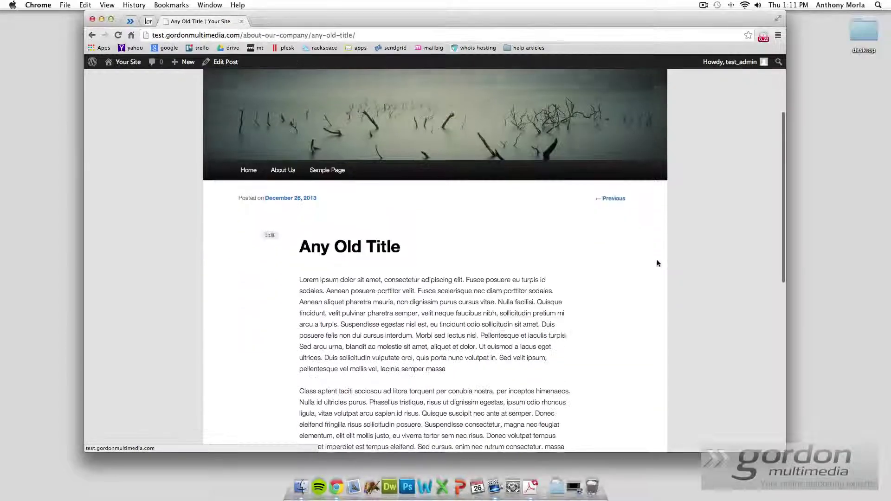
{"action": "scroll", "coordinate": [657, 263], "scroll_direction": "up", "scroll_amount": 12}
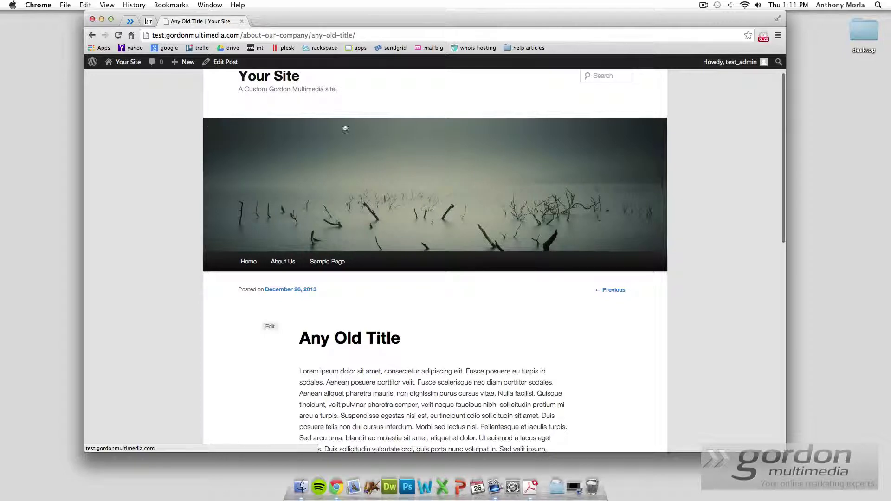
{"action": "scroll", "coordinate": [415, 338], "scroll_direction": "down", "scroll_amount": 3}
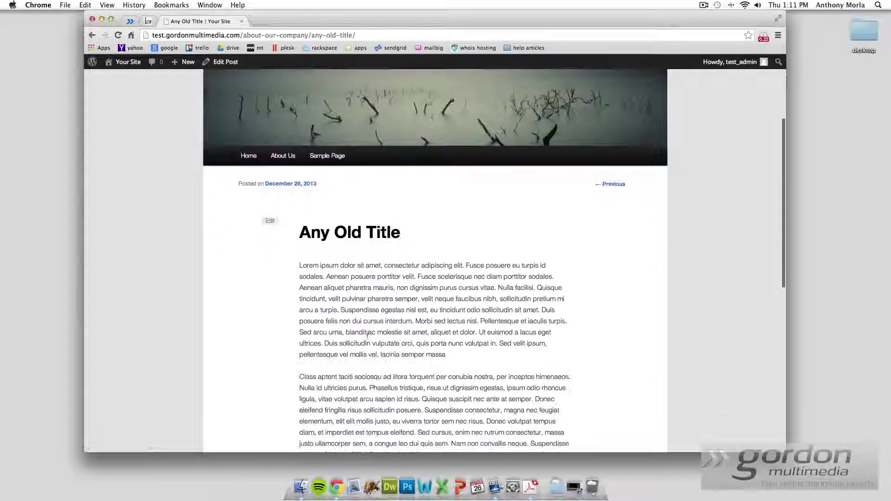
- Return to the home page and reopen Any Old Title from its link
{"action": "left_click", "coordinate": [249, 153]}
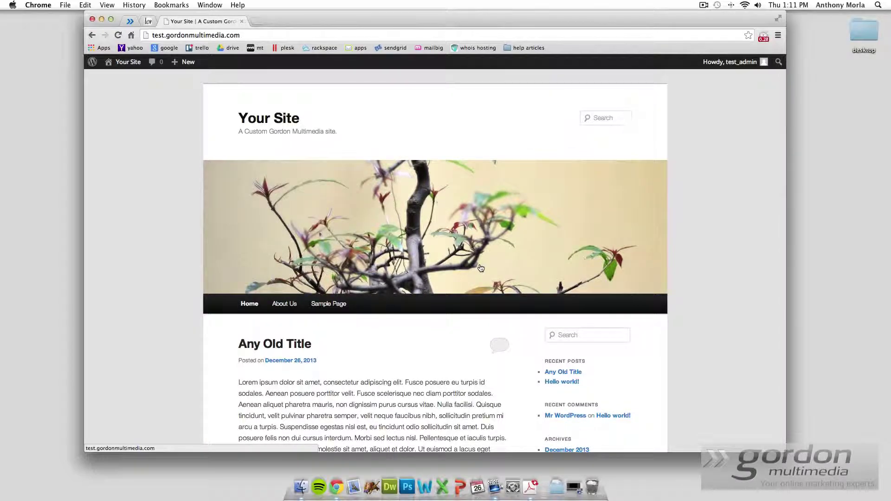
{"action": "scroll", "coordinate": [278, 302], "scroll_direction": "down", "scroll_amount": 5}
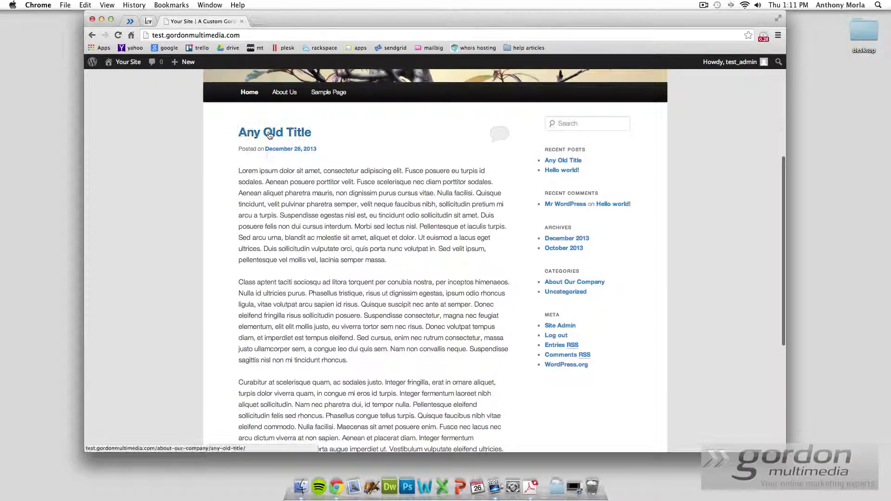
{"action": "left_click", "coordinate": [270, 133]}
{"action": "scroll", "coordinate": [525, 365], "scroll_direction": "down", "scroll_amount": 5}
{"action": "scroll", "coordinate": [529, 372], "scroll_direction": "down", "scroll_amount": 4}
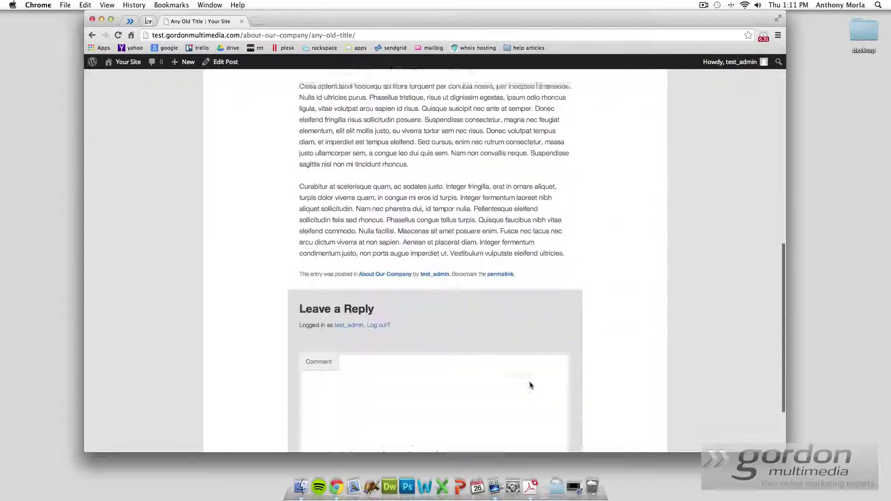
{"action": "scroll", "coordinate": [539, 385], "scroll_direction": "up", "scroll_amount": 7}
{"action": "scroll", "coordinate": [554, 383], "scroll_direction": "up", "scroll_amount": 3}
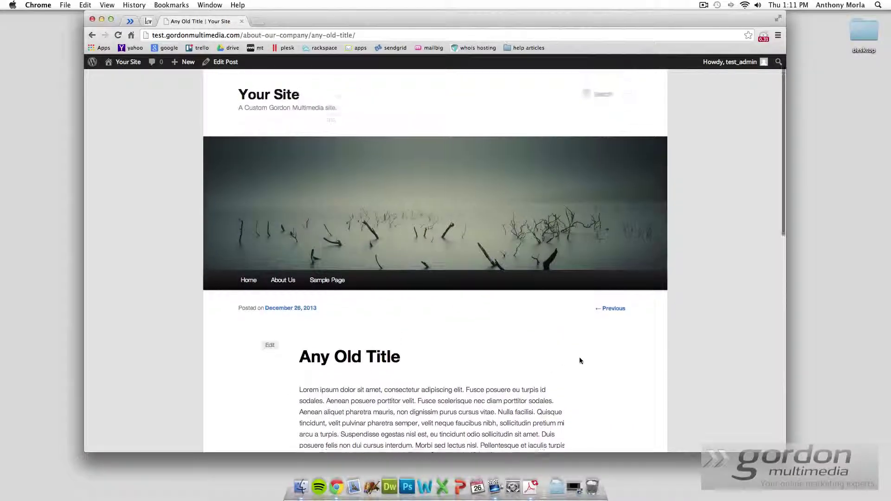
{"action": "scroll", "coordinate": [523, 352], "scroll_direction": "down", "scroll_amount": 3}
{"action": "scroll", "coordinate": [515, 354], "scroll_direction": "up", "scroll_amount": 3}
{"action": "scroll", "coordinate": [514, 354], "scroll_direction": "down", "scroll_amount": 1}
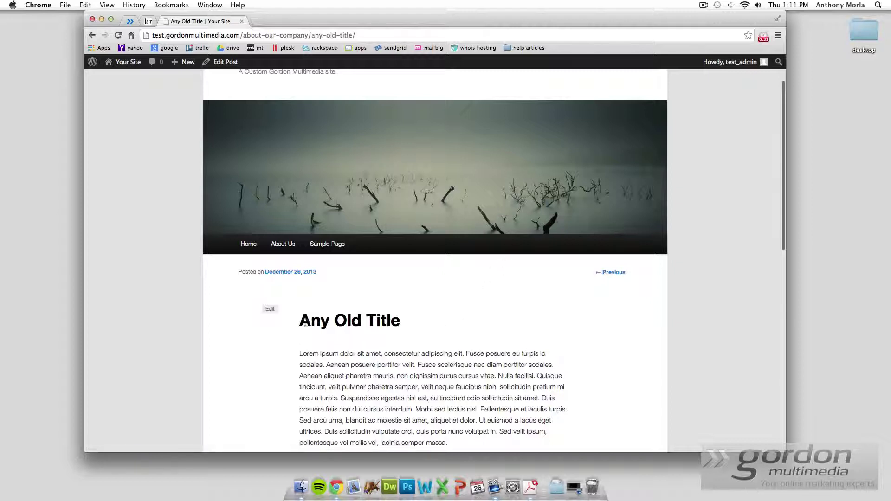
{"action": "left_click_drag", "start_coordinate": [305, 323], "coordinate": [430, 326]}
{"action": "left_click", "coordinate": [530, 332]}
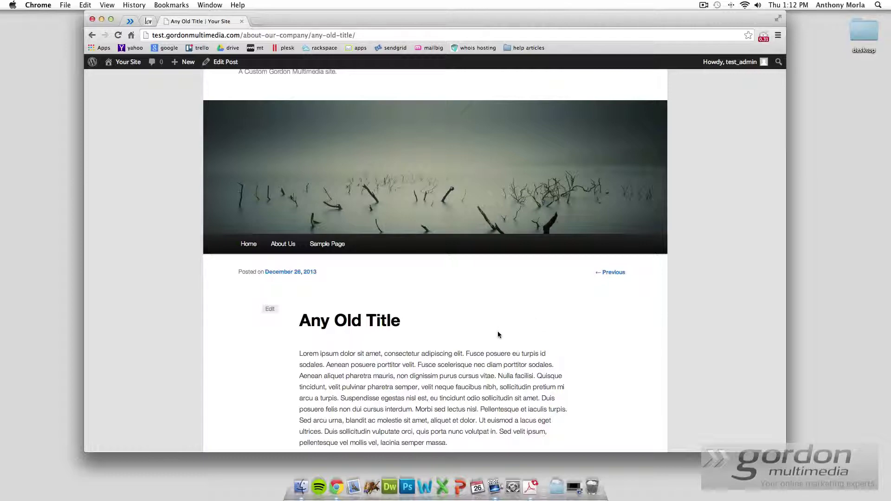
{"action": "scroll", "coordinate": [498, 333], "scroll_direction": "down", "scroll_amount": 10}
{"action": "scroll", "coordinate": [498, 336], "scroll_direction": "up", "scroll_amount": 10}
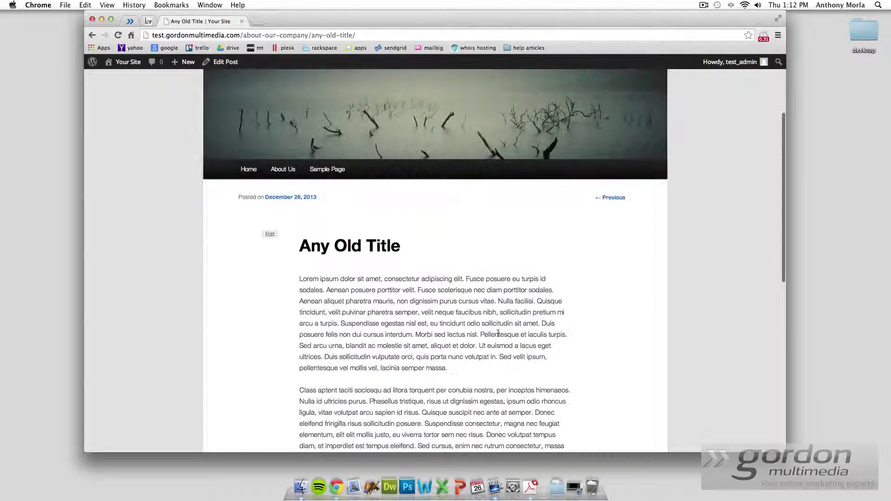